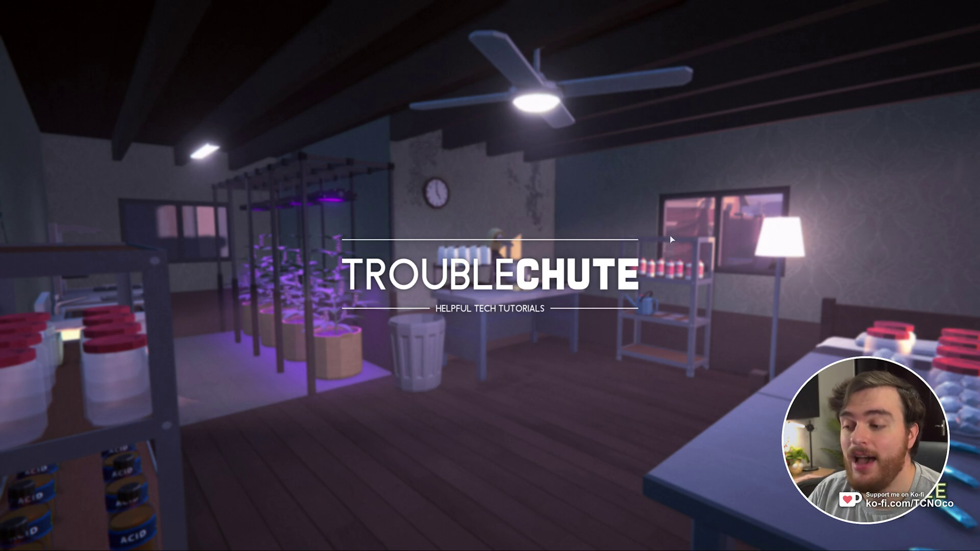
Run %LocalAppData%Low from the Windows Run box to open the AppData LocalLow folder.
{"action": "key", "text": "super+r"}
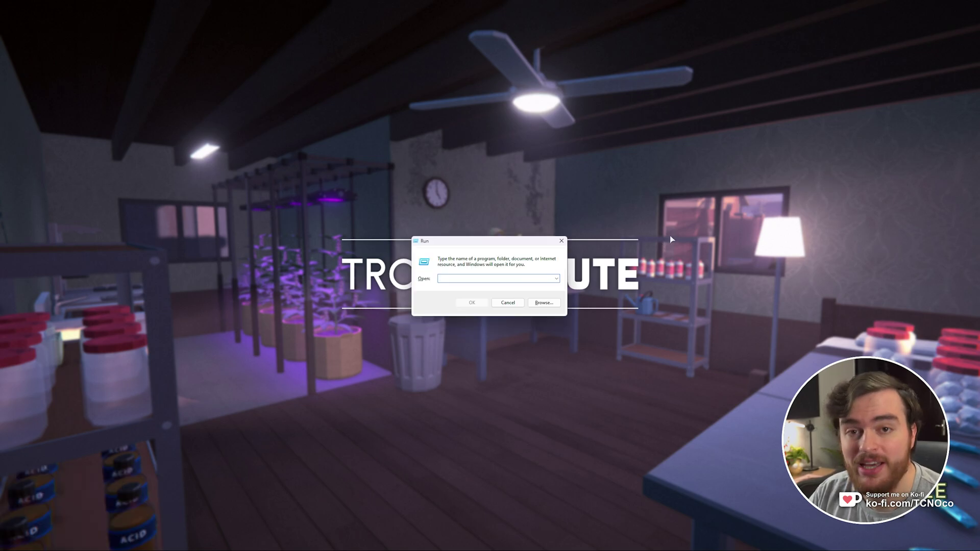
{"action": "type", "text": "%LocalAppData%Low"}
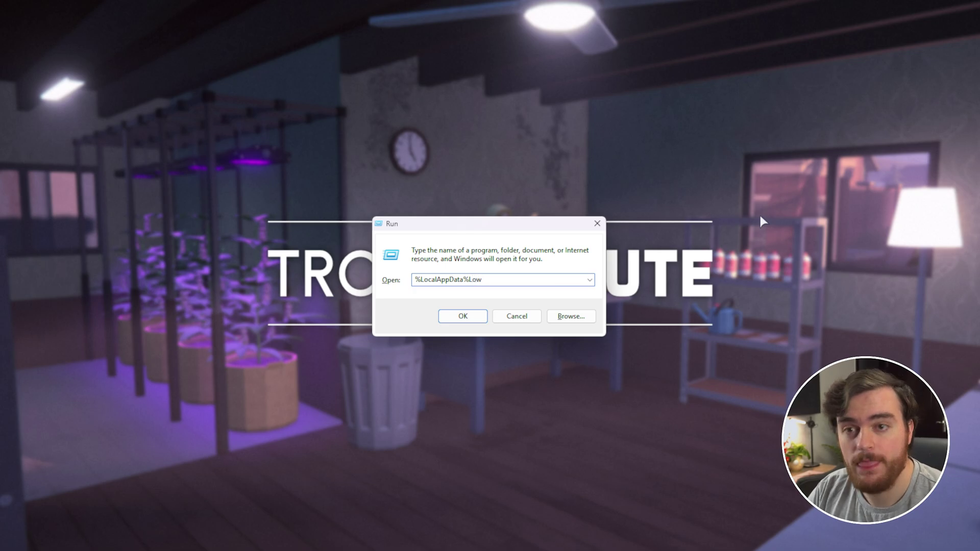
{"action": "double_click", "coordinate": [437, 279]}
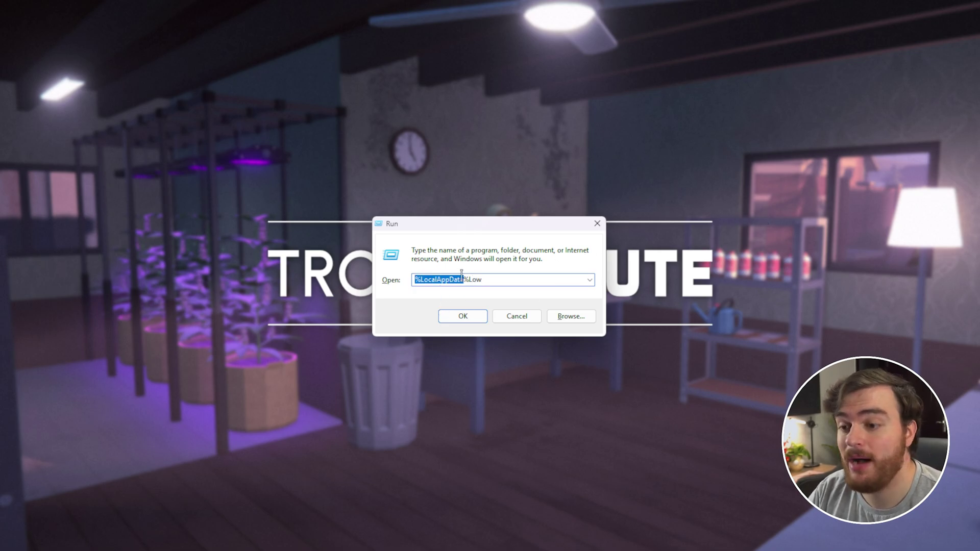
{"action": "left_click", "coordinate": [469, 279]}
{"action": "left_click_drag", "start_coordinate": [485, 279], "coordinate": [468, 279]}
{"action": "left_click", "coordinate": [463, 316]}
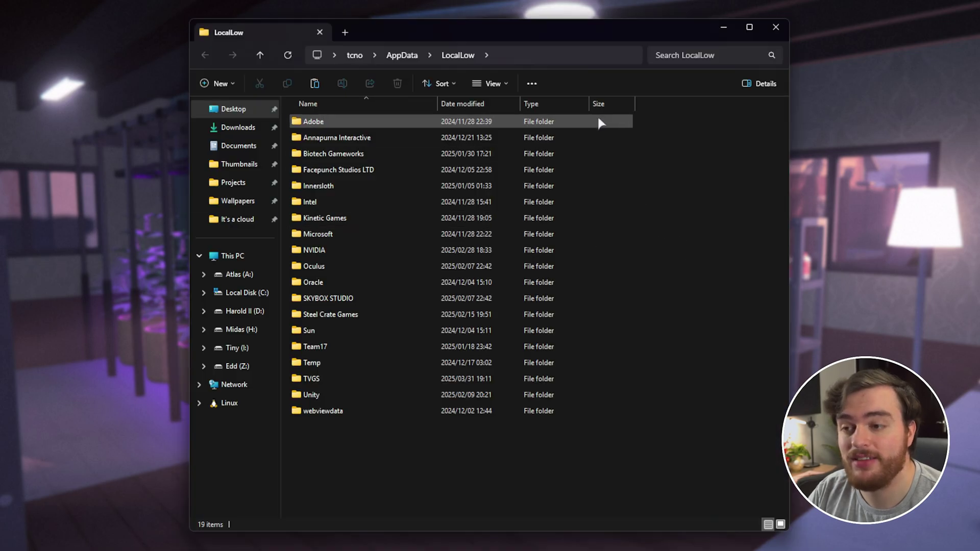
Browse into TVGS > Schedule I > Saves > the per-account save folder.
{"action": "left_click", "coordinate": [529, 55]}
{"action": "left_click", "coordinate": [533, 52]}
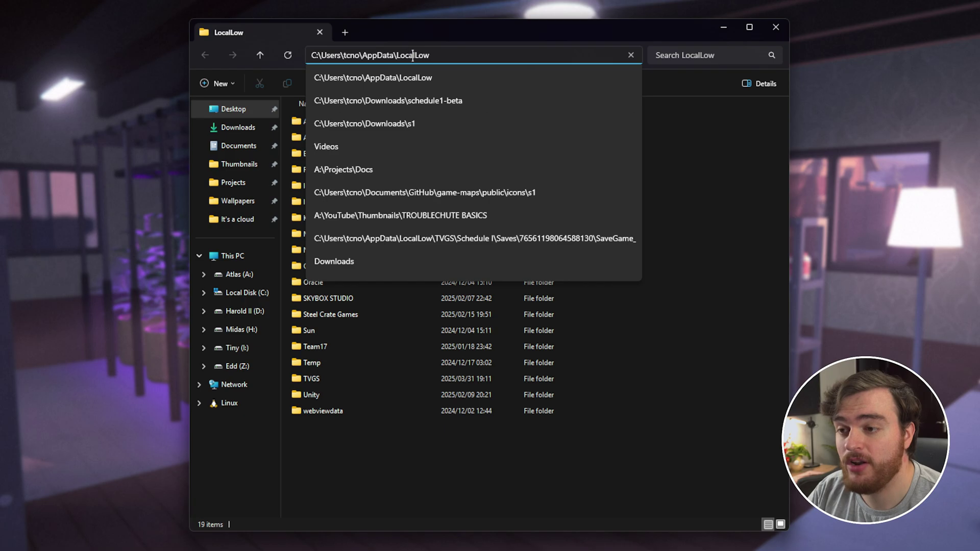
{"action": "left_click", "coordinate": [675, 217]}
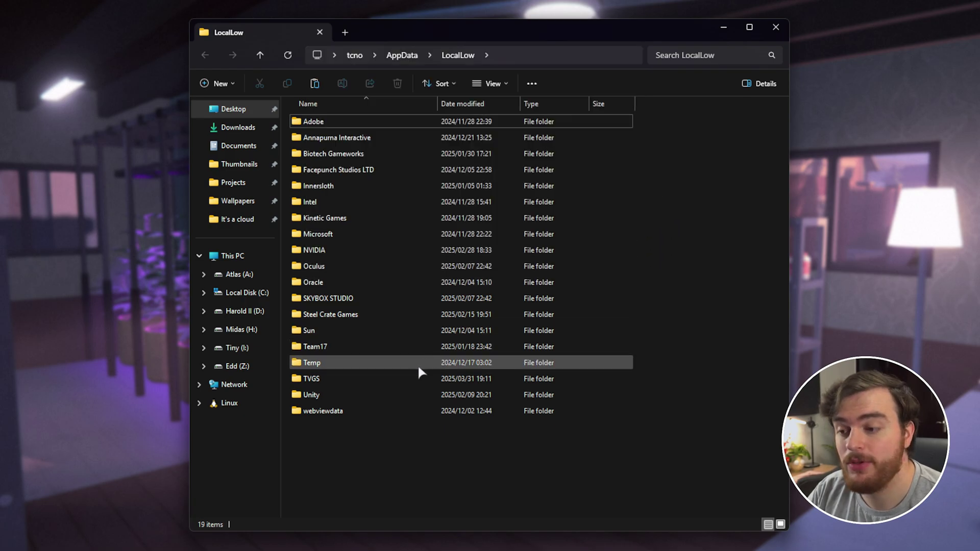
{"action": "left_click", "coordinate": [405, 381]}
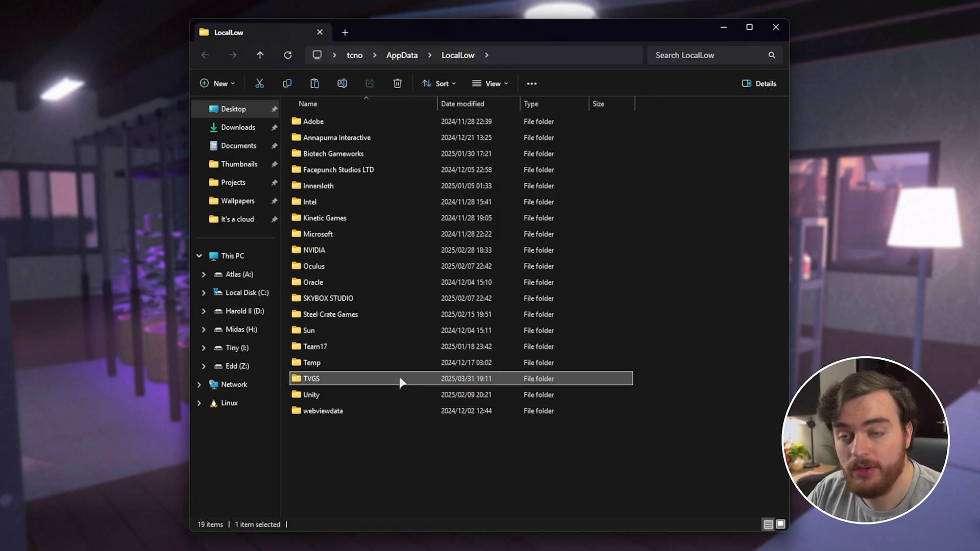
{"action": "double_click", "coordinate": [400, 382]}
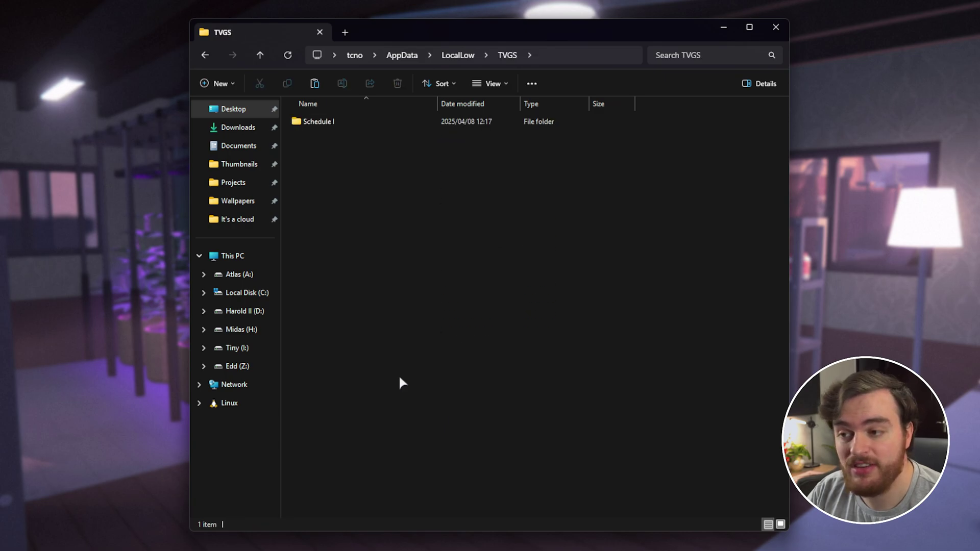
{"action": "double_click", "coordinate": [403, 122]}
{"action": "double_click", "coordinate": [396, 119]}
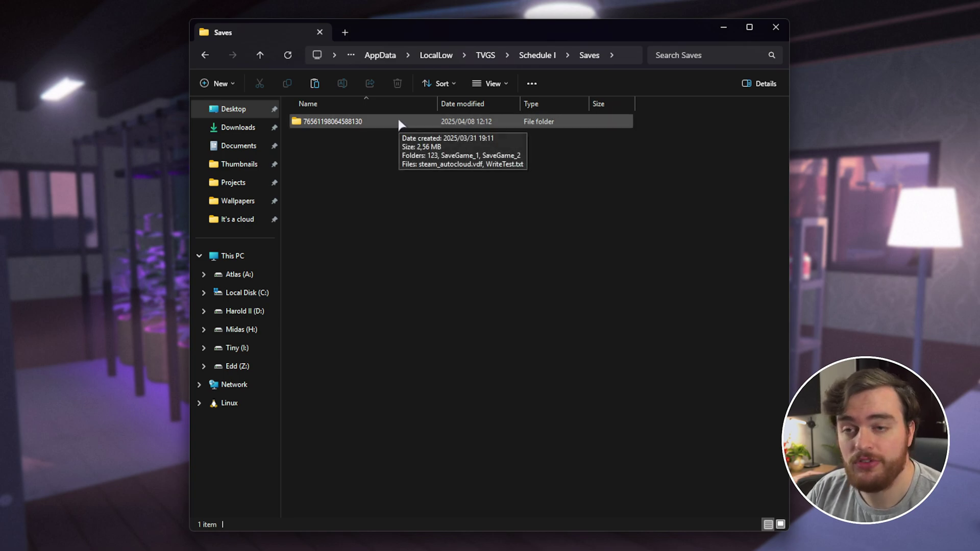
{"action": "double_click", "coordinate": [400, 122]}
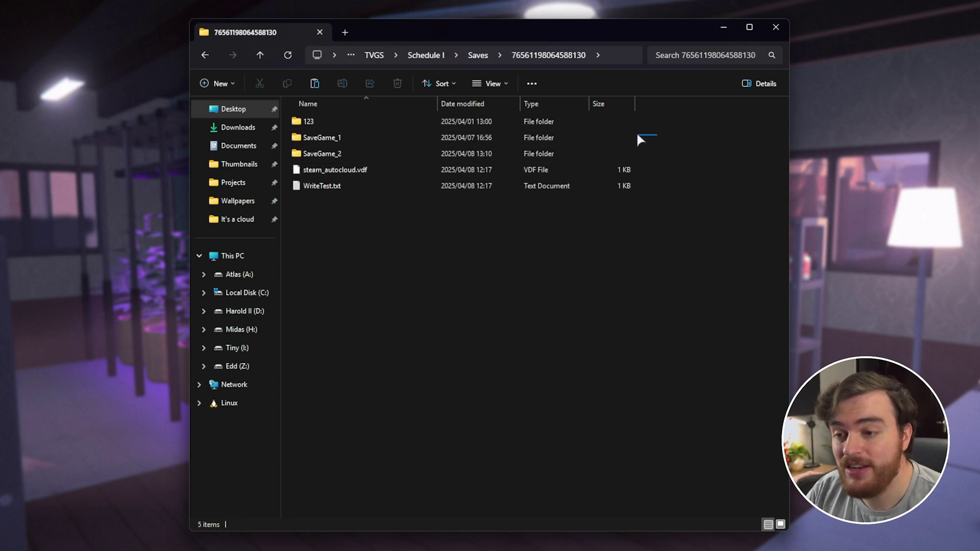
Select the SaveGame_1, SaveGame_2 and other save items, then close File Explorer.
{"action": "left_click_drag", "start_coordinate": [627, 140], "coordinate": [581, 156]}
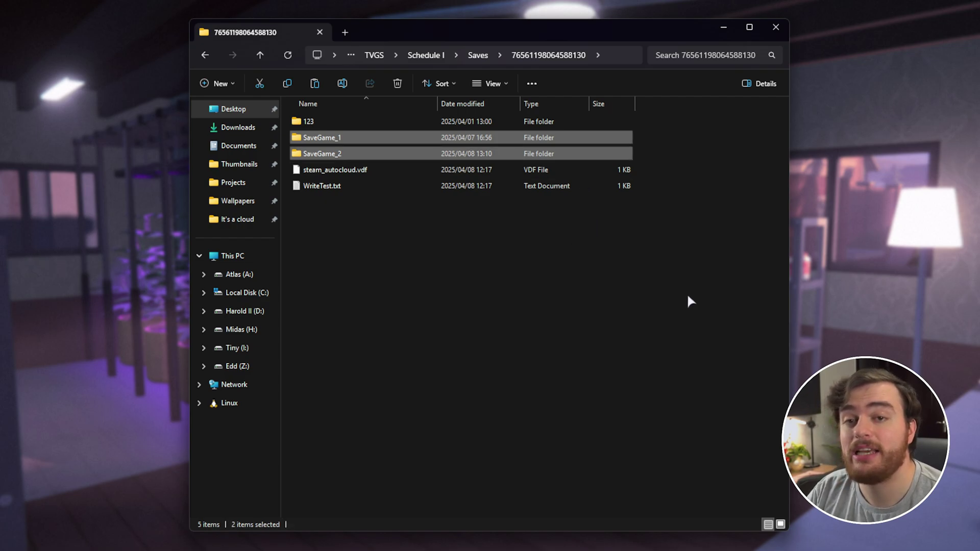
{"action": "left_click_drag", "start_coordinate": [699, 301], "coordinate": [326, 109]}
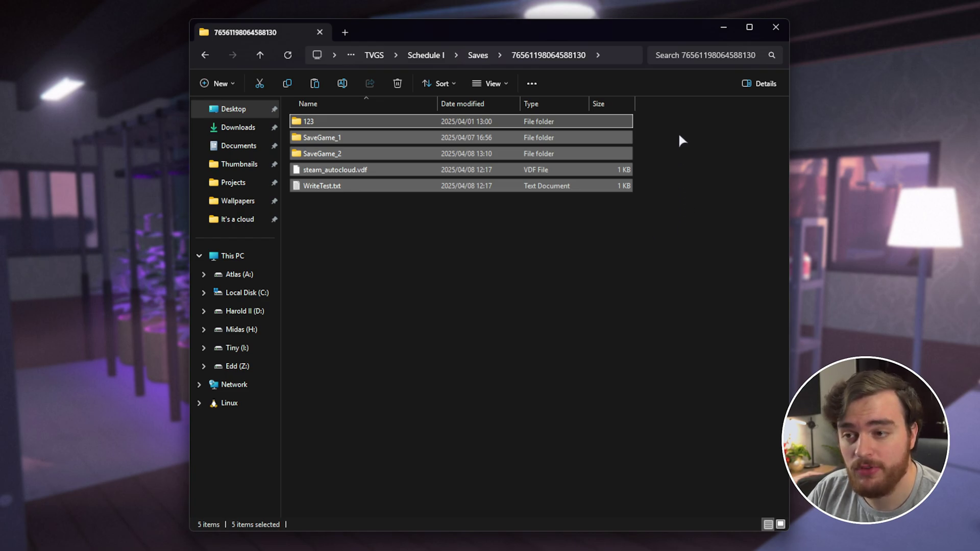
{"action": "left_click_drag", "start_coordinate": [663, 247], "coordinate": [567, 90]}
{"action": "left_click", "coordinate": [720, 237]}
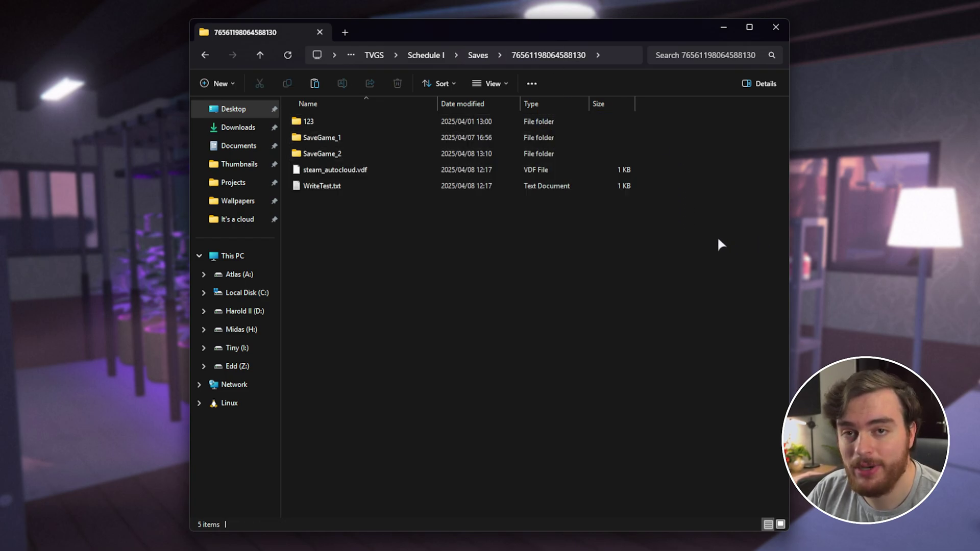
{"action": "left_click", "coordinate": [776, 29]}
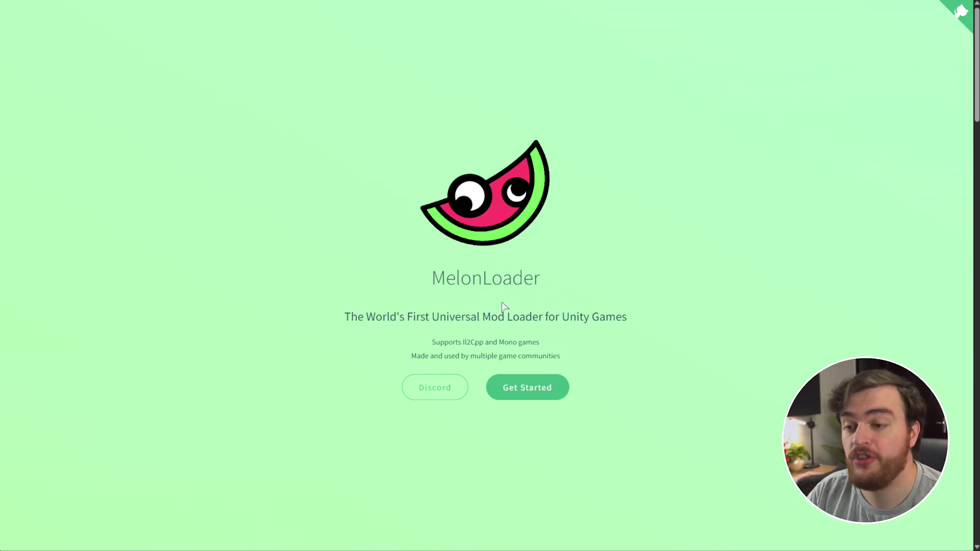
Go to the wiki's Getting Started page and locate the Automated Installation installer downloads.
{"action": "scroll", "coordinate": [513, 301], "scroll_direction": "down", "scroll_amount": 5}
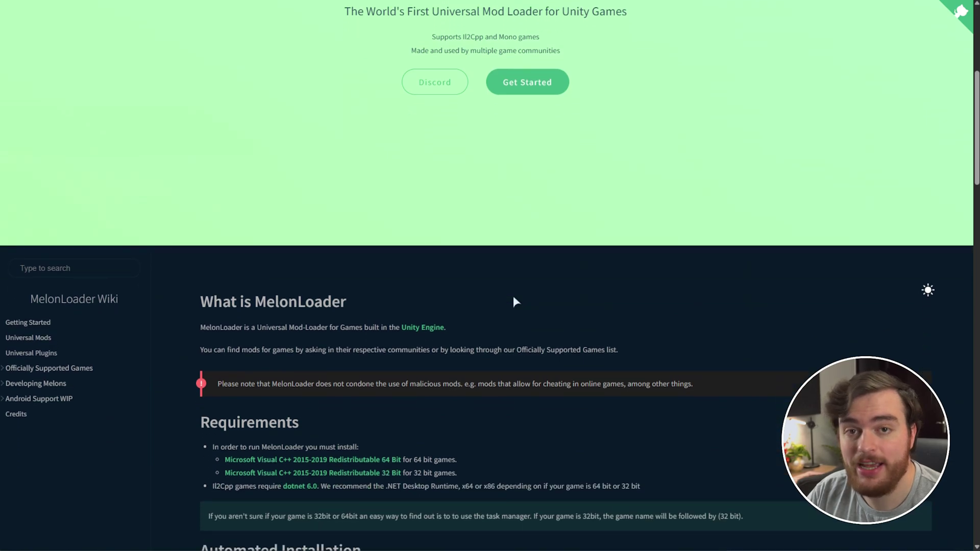
{"action": "scroll", "coordinate": [512, 301], "scroll_direction": "up", "scroll_amount": 5}
{"action": "left_click", "coordinate": [545, 388]}
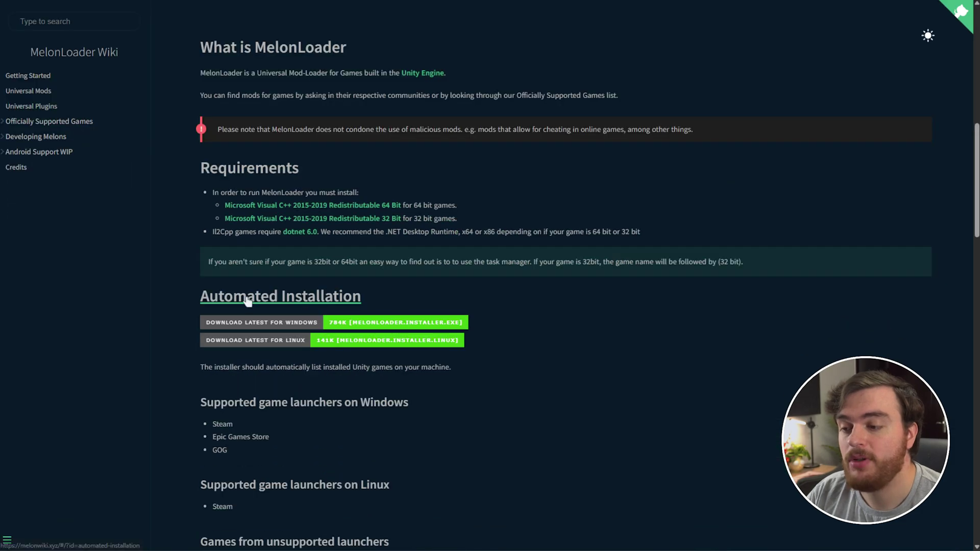
{"action": "left_click_drag", "start_coordinate": [379, 305], "coordinate": [183, 298]}
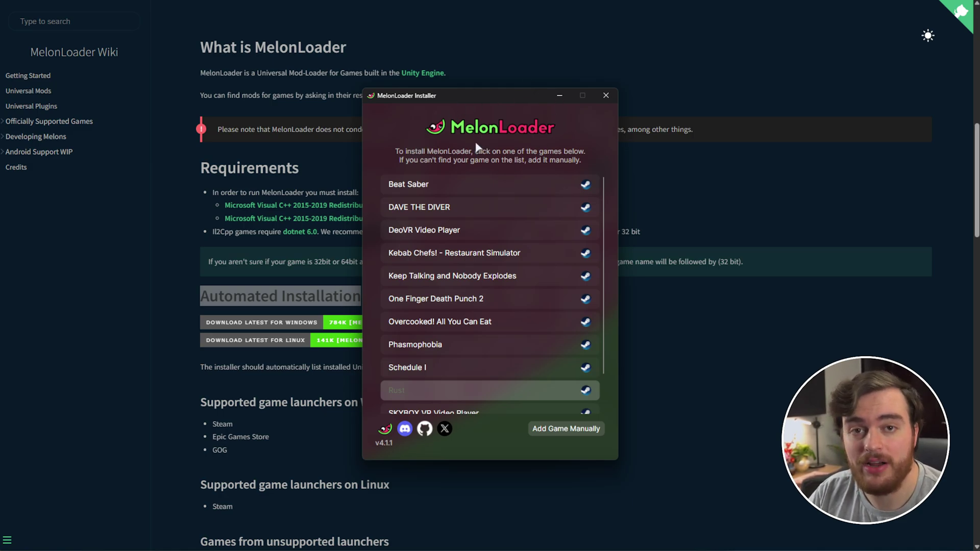
{"action": "left_click_drag", "start_coordinate": [479, 97], "coordinate": [463, 105]}
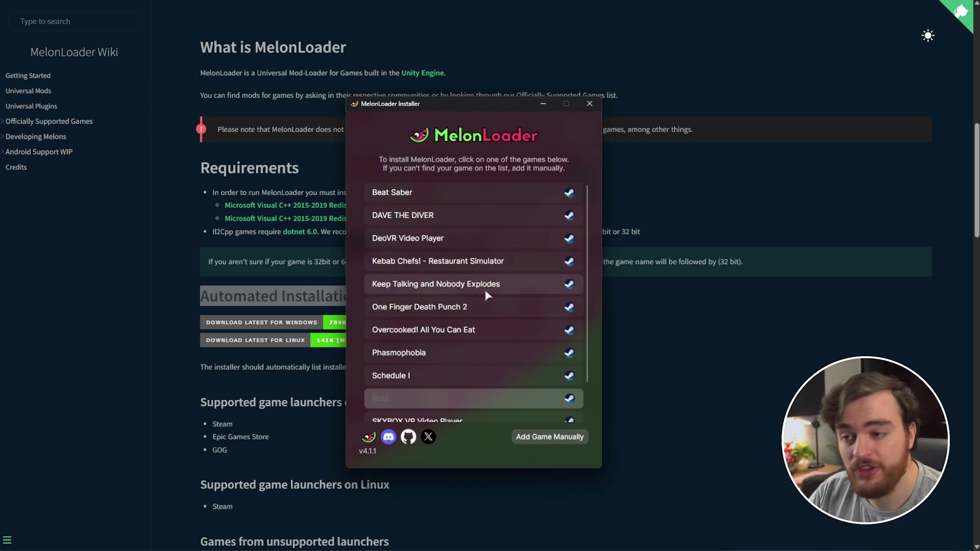
{"action": "left_click", "coordinate": [666, 163]}
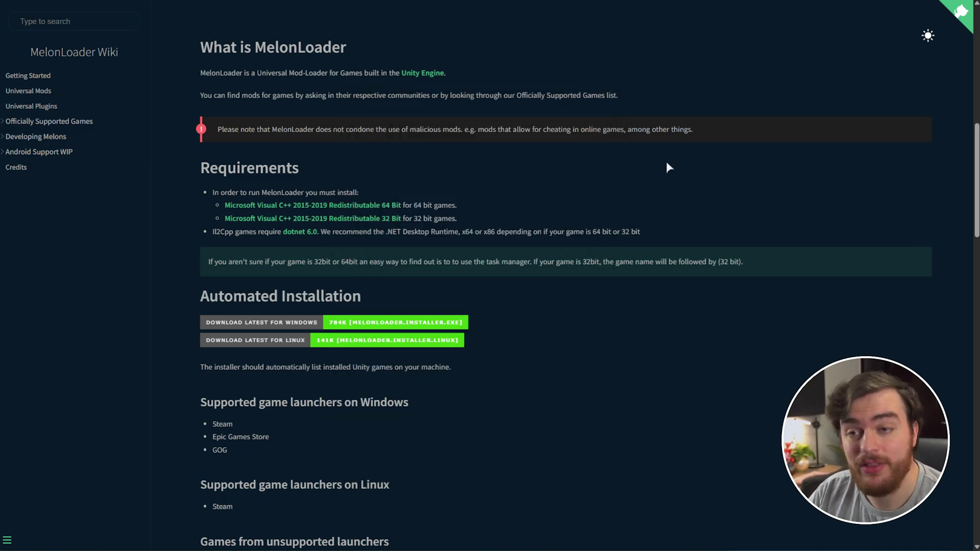
{"action": "left_click_drag", "start_coordinate": [302, 176], "coordinate": [192, 167]}
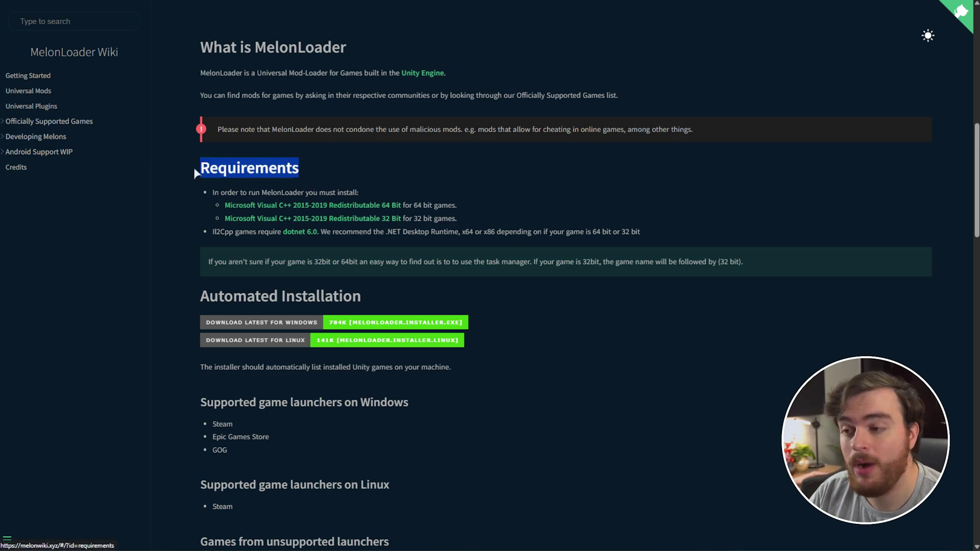
{"action": "double_click", "coordinate": [283, 191]}
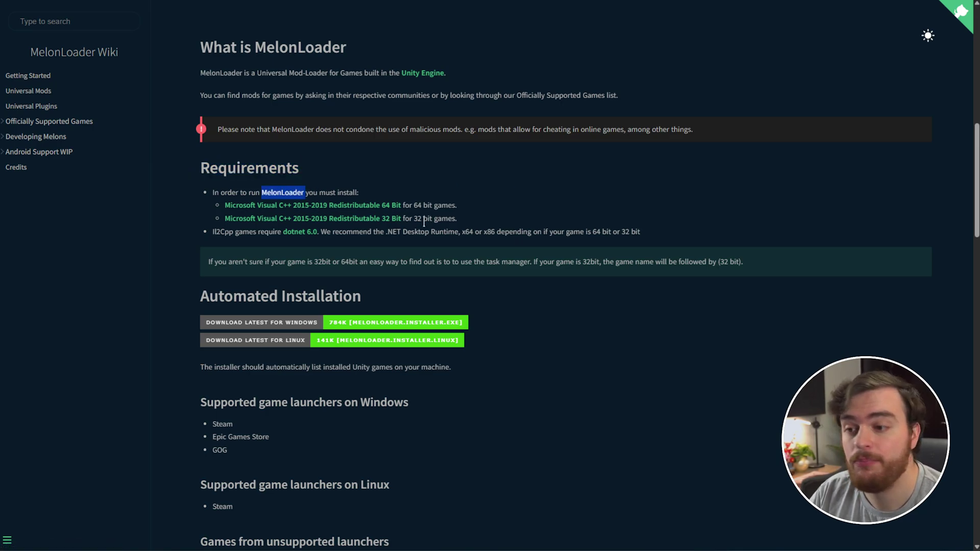
{"action": "left_click_drag", "start_coordinate": [453, 203], "coordinate": [225, 205]}
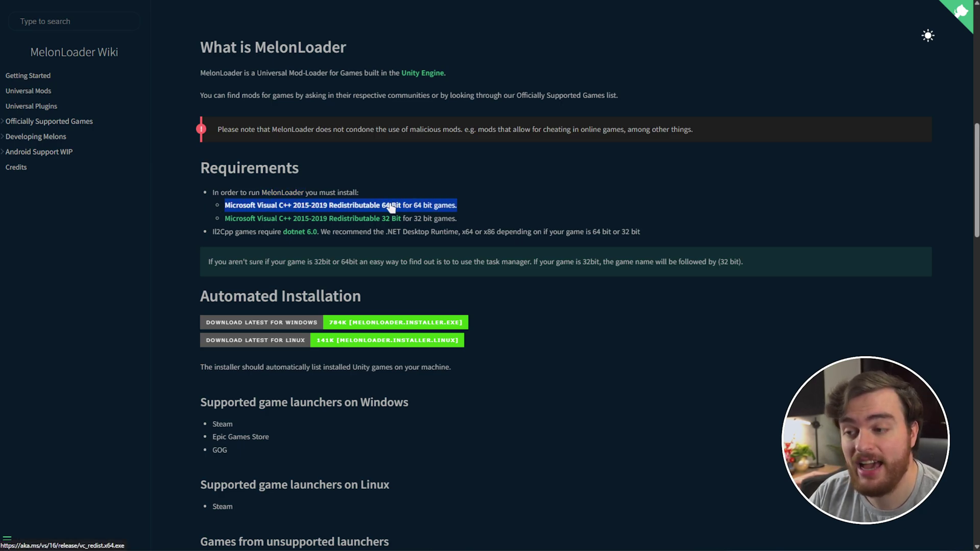
{"action": "double_click", "coordinate": [223, 233]}
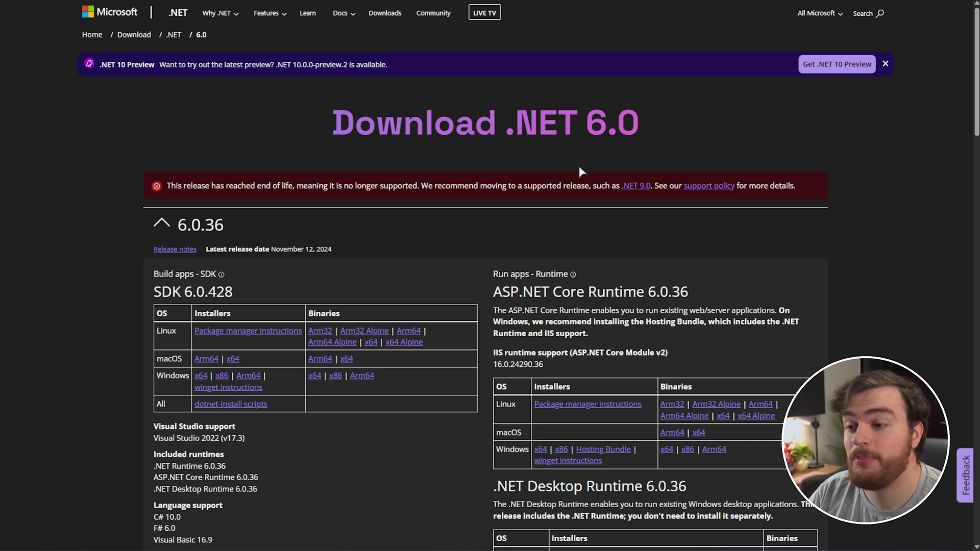
Download the .NET Desktop Runtime 9.0.4 Windows x64 installer from the .NET 9.0 page.
{"action": "left_click_drag", "start_coordinate": [422, 186], "coordinate": [590, 194]}
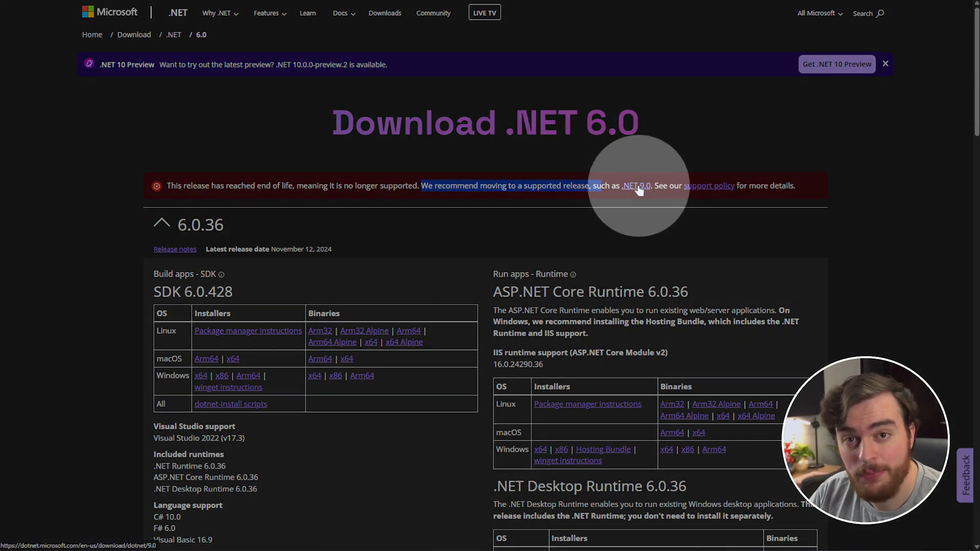
{"action": "left_click", "coordinate": [638, 187]}
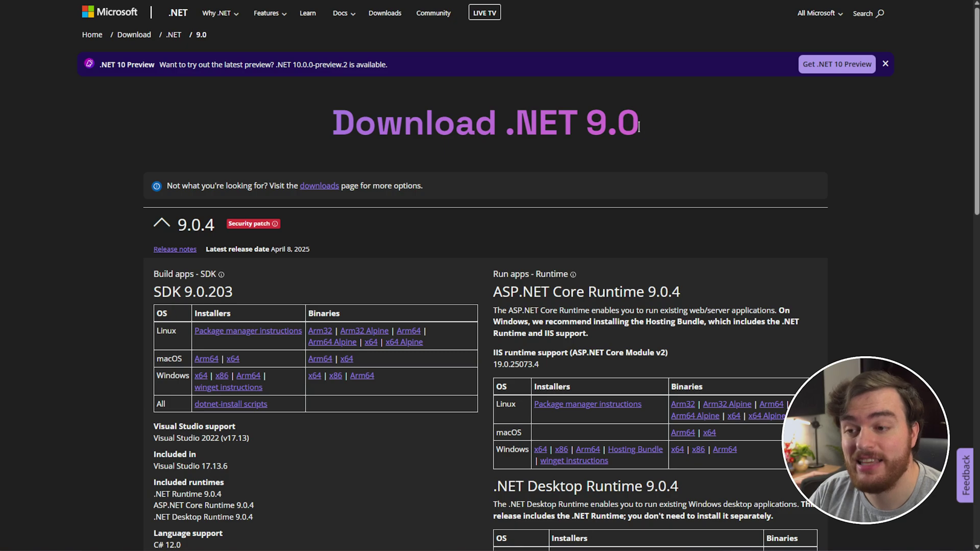
{"action": "left_click_drag", "start_coordinate": [638, 125], "coordinate": [496, 125]}
{"action": "scroll", "coordinate": [536, 236], "scroll_direction": "down", "scroll_amount": 4}
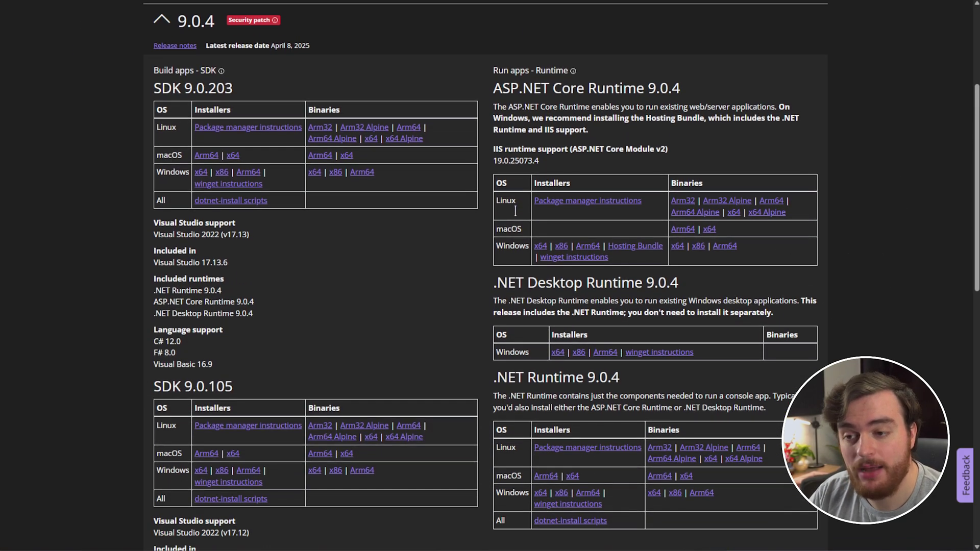
{"action": "scroll", "coordinate": [513, 114], "scroll_direction": "down", "scroll_amount": 1}
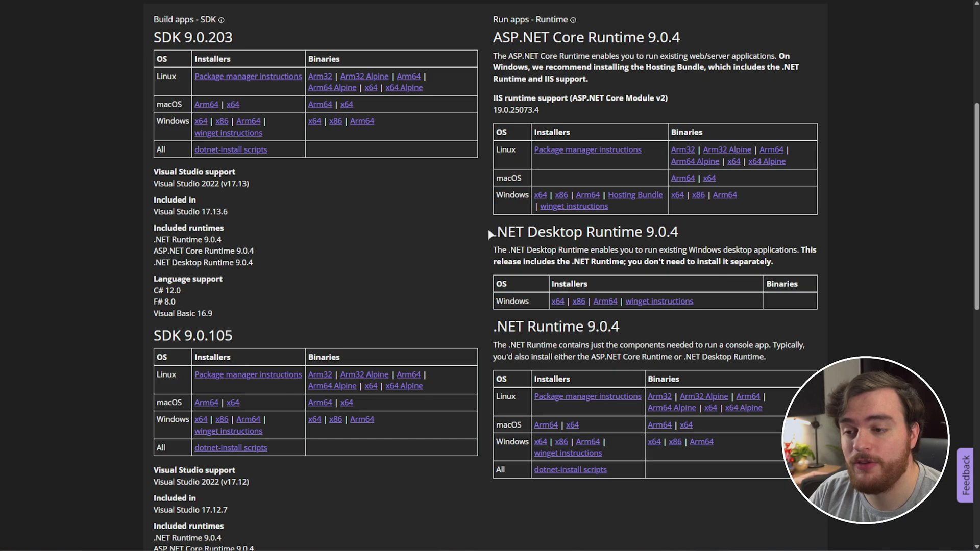
{"action": "left_click_drag", "start_coordinate": [490, 233], "coordinate": [702, 229]}
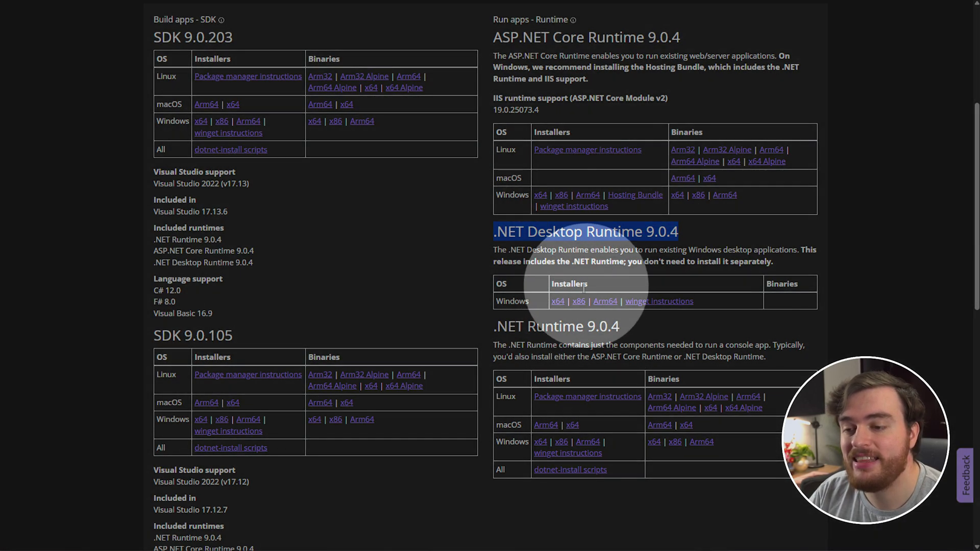
{"action": "left_click", "coordinate": [557, 301]}
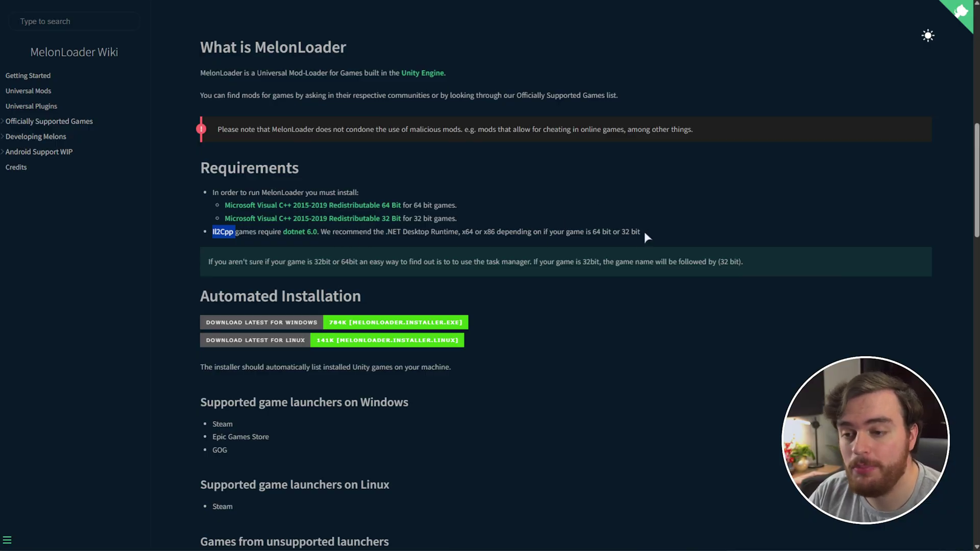
{"action": "left_click_drag", "start_coordinate": [644, 231], "coordinate": [206, 232]}
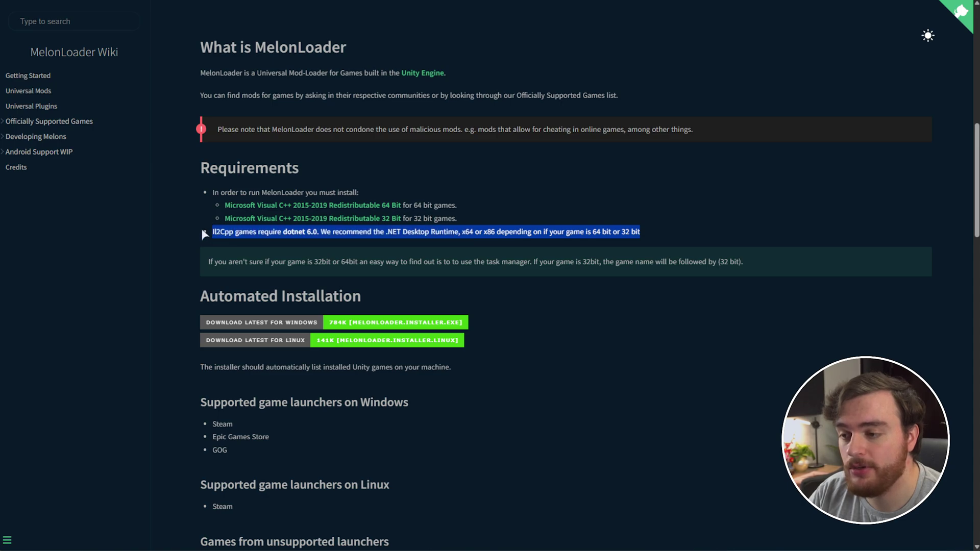
{"action": "left_click", "coordinate": [496, 177]}
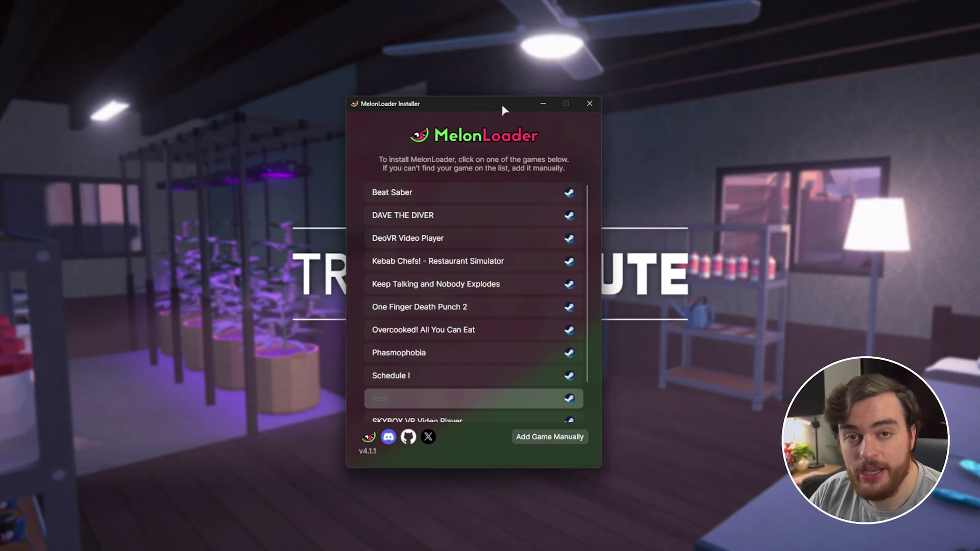
Reposition the MelonLoader Installer and scroll its detected games list to find Schedule I.
{"action": "left_click_drag", "start_coordinate": [501, 104], "coordinate": [516, 98]}
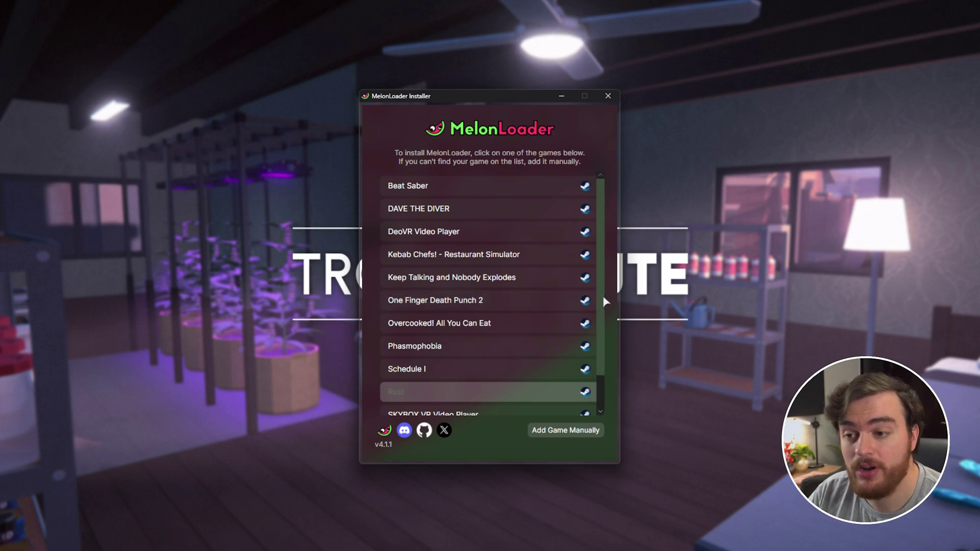
{"action": "scroll", "coordinate": [601, 296], "scroll_direction": "down", "scroll_amount": 2}
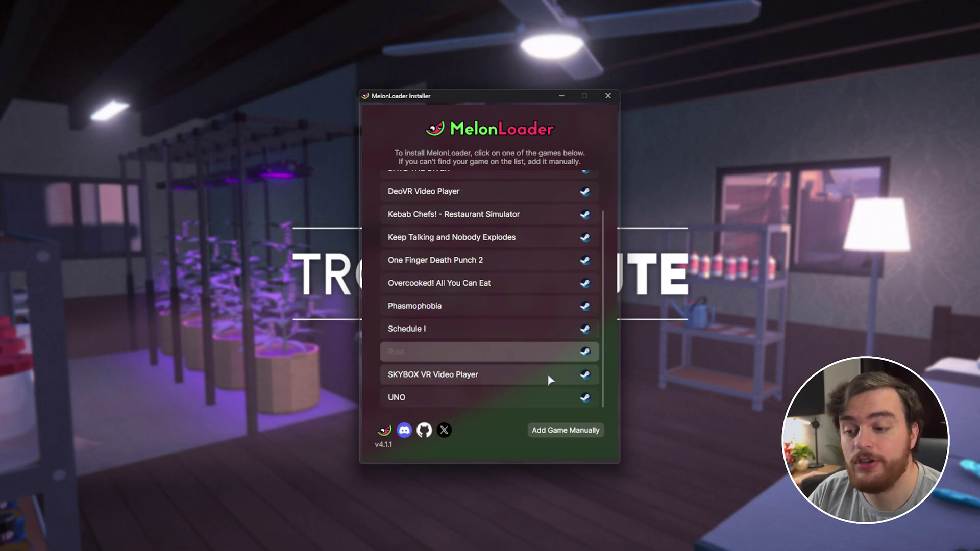
Add a game manually, browsing to Program Files (x86)\Steam\steamapps\common\Schedule I.
{"action": "left_click", "coordinate": [563, 433]}
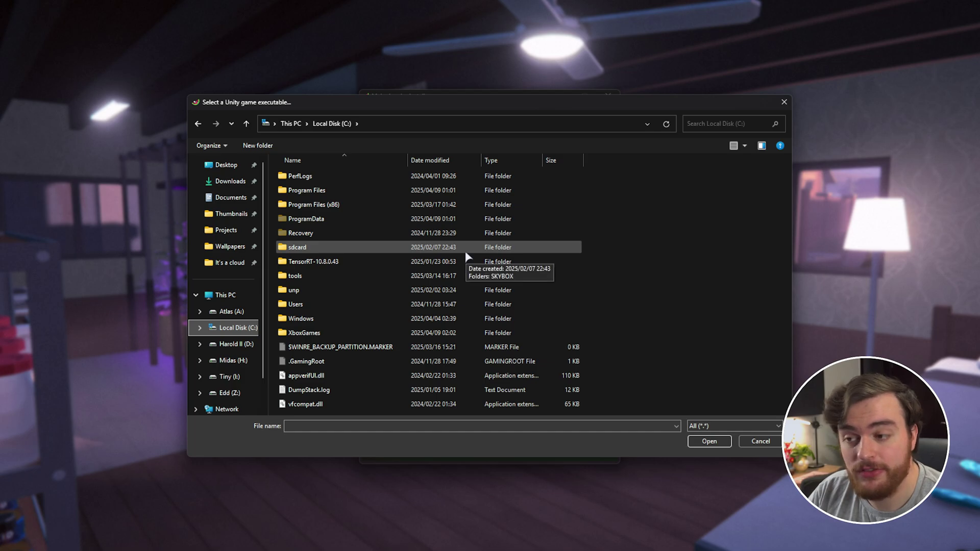
{"action": "double_click", "coordinate": [363, 204]}
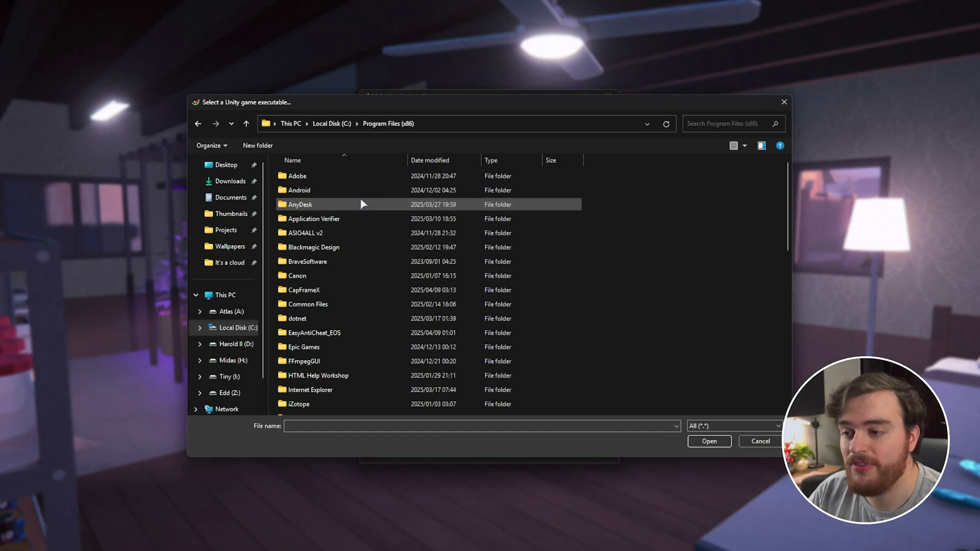
{"action": "type", "text": "steam"}
{"action": "key", "text": "Return"}
{"action": "type", "text": "steamapps"}
{"action": "key", "text": "Return"}
{"action": "type", "text": "common"}
{"action": "key", "text": "Return"}
{"action": "type", "text": "schedule"}
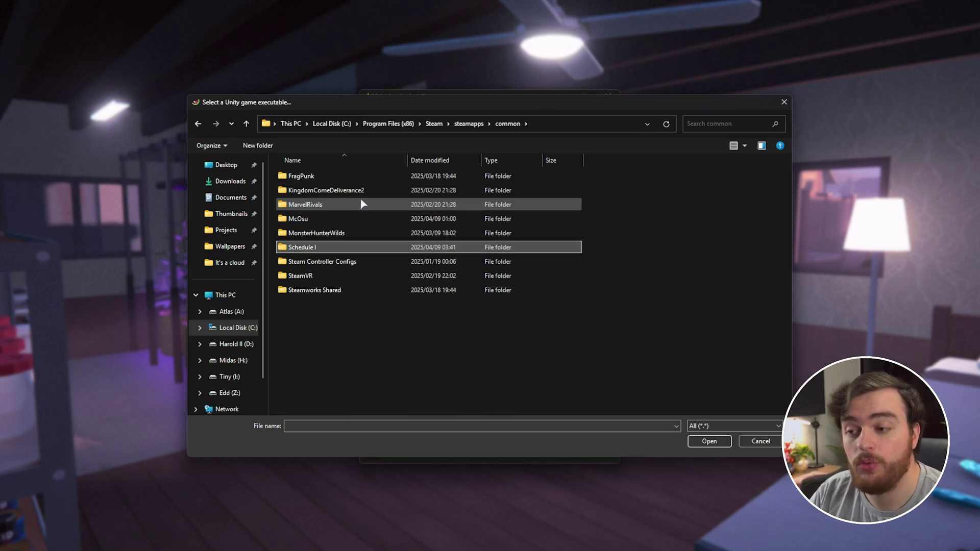
{"action": "key", "text": "Return"}
Choose Schedule I.exe and install MelonLoader v0.7.0 into Schedule I.
{"action": "left_click", "coordinate": [549, 263]}
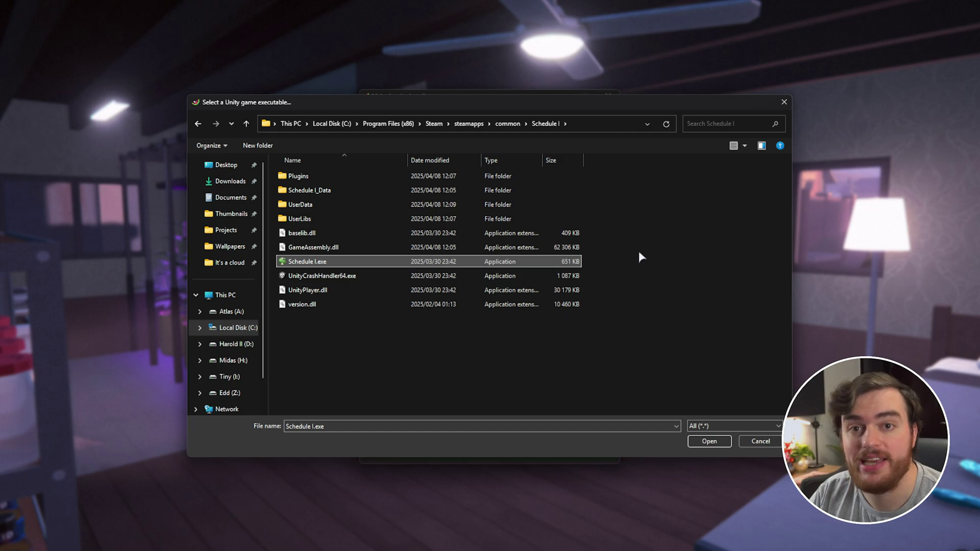
{"action": "left_click", "coordinate": [719, 445]}
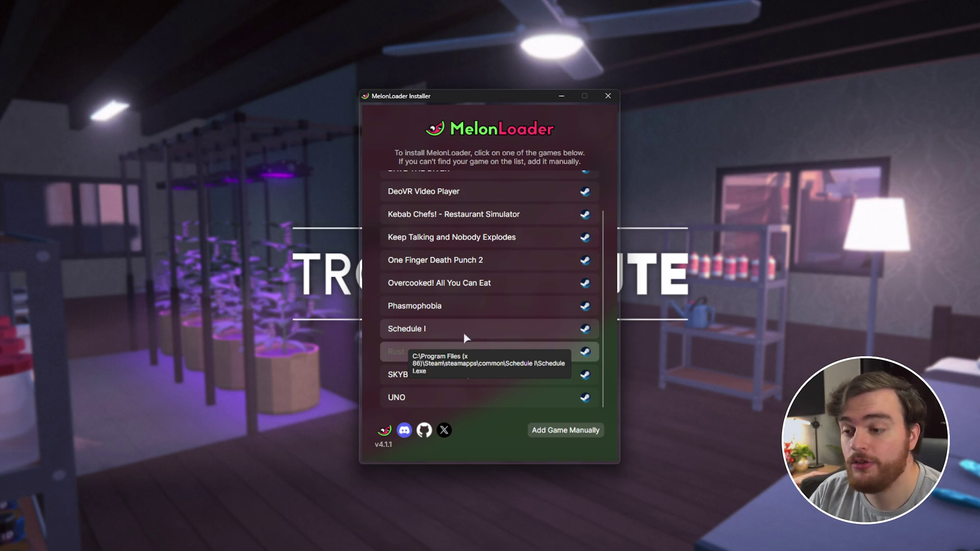
{"action": "left_click", "coordinate": [462, 329]}
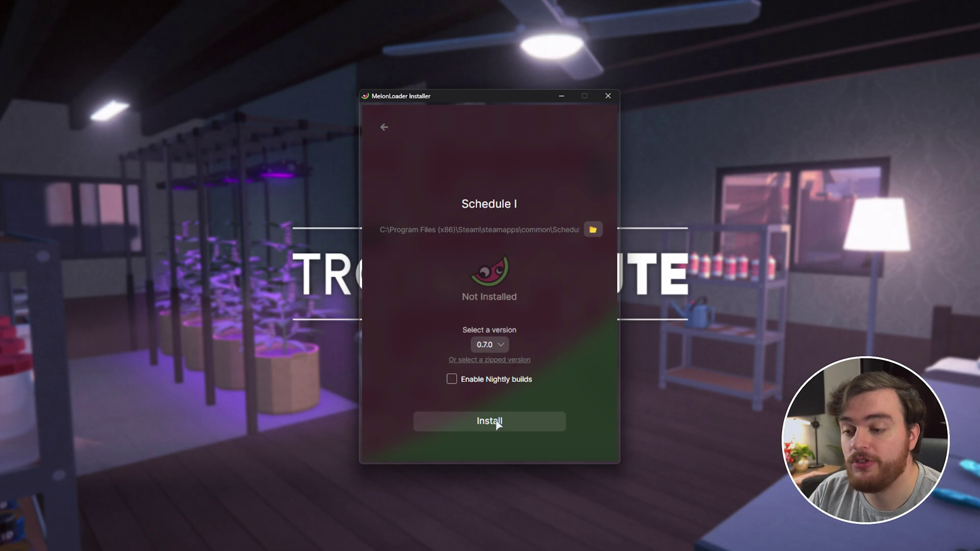
{"action": "left_click", "coordinate": [498, 421]}
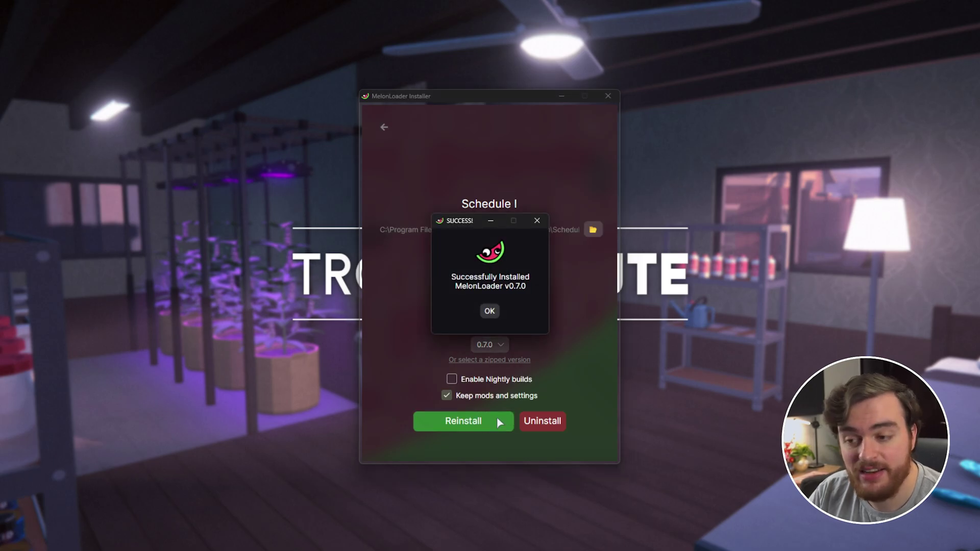
Dismiss the success message and open the Schedule I game folder's new, empty Mods folder.
{"action": "left_click", "coordinate": [490, 311]}
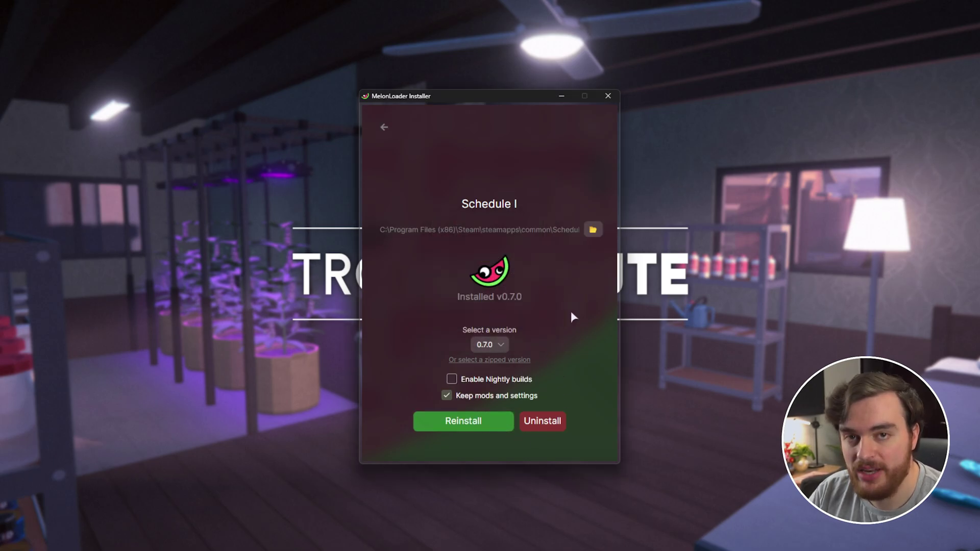
{"action": "left_click", "coordinate": [593, 230]}
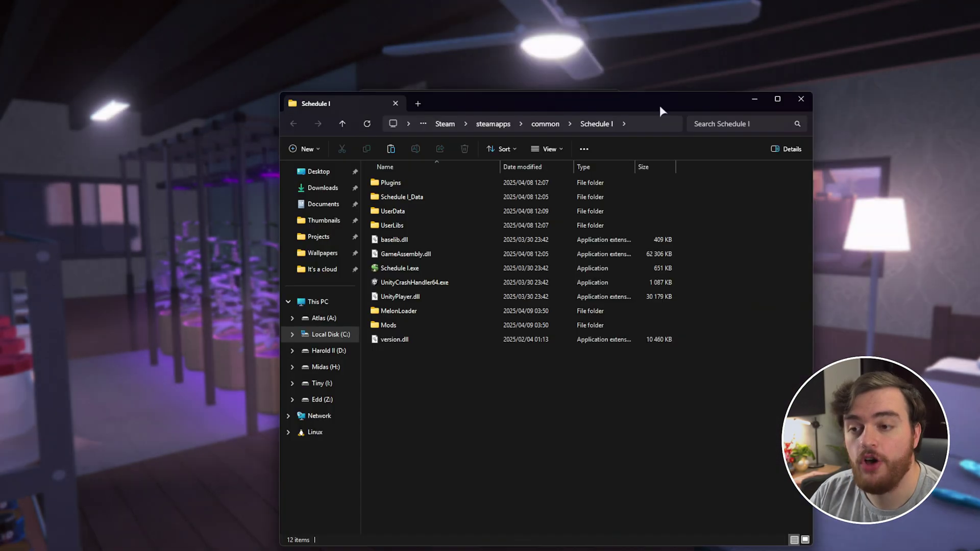
{"action": "left_click_drag", "start_coordinate": [660, 106], "coordinate": [602, 63]}
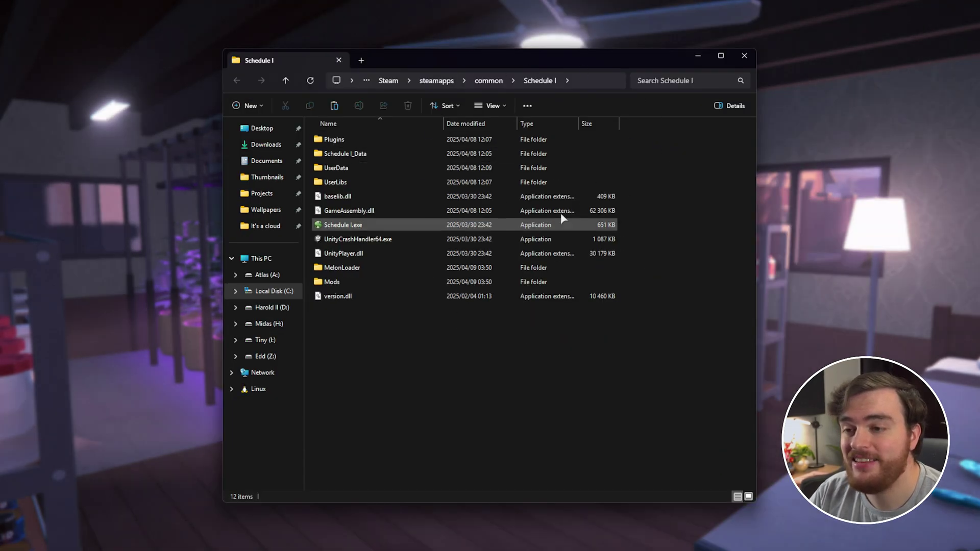
{"action": "left_click_drag", "start_coordinate": [612, 262], "coordinate": [645, 319]}
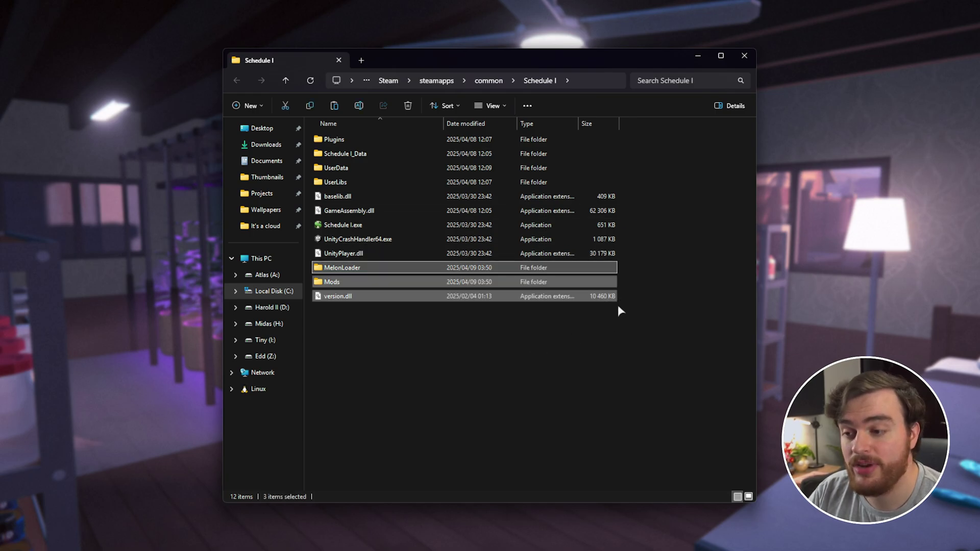
{"action": "left_click", "coordinate": [422, 271]}
{"action": "left_click_drag", "start_coordinate": [501, 61], "coordinate": [857, 64]}
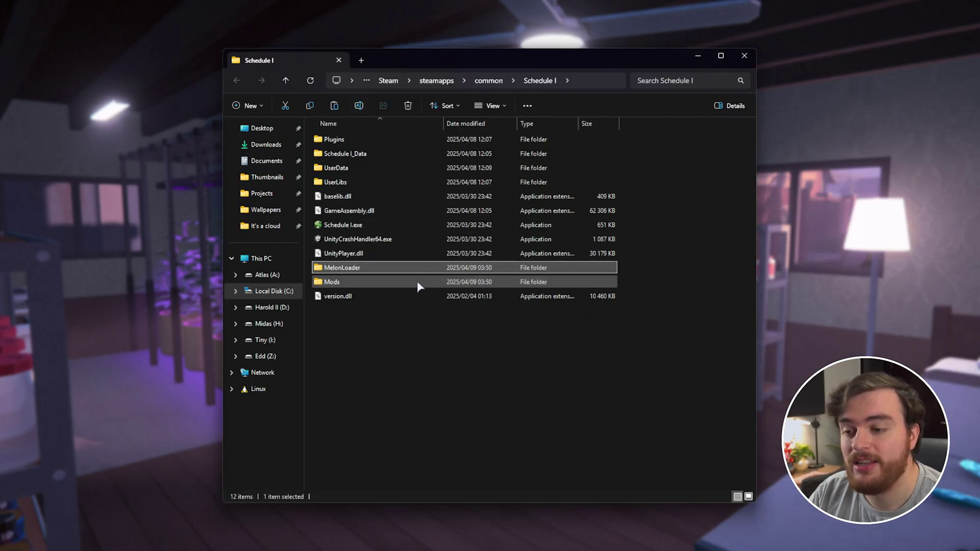
{"action": "left_click", "coordinate": [414, 285]}
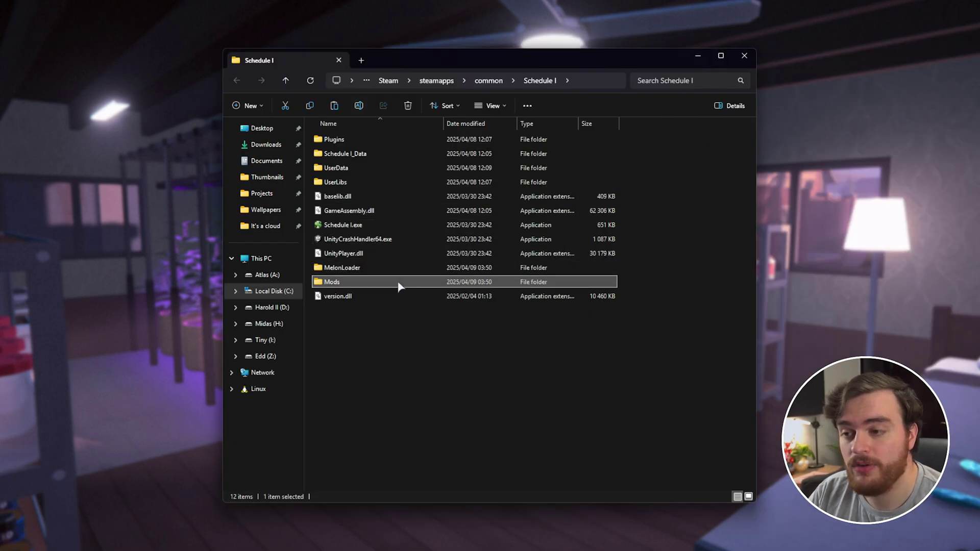
{"action": "double_click", "coordinate": [400, 284]}
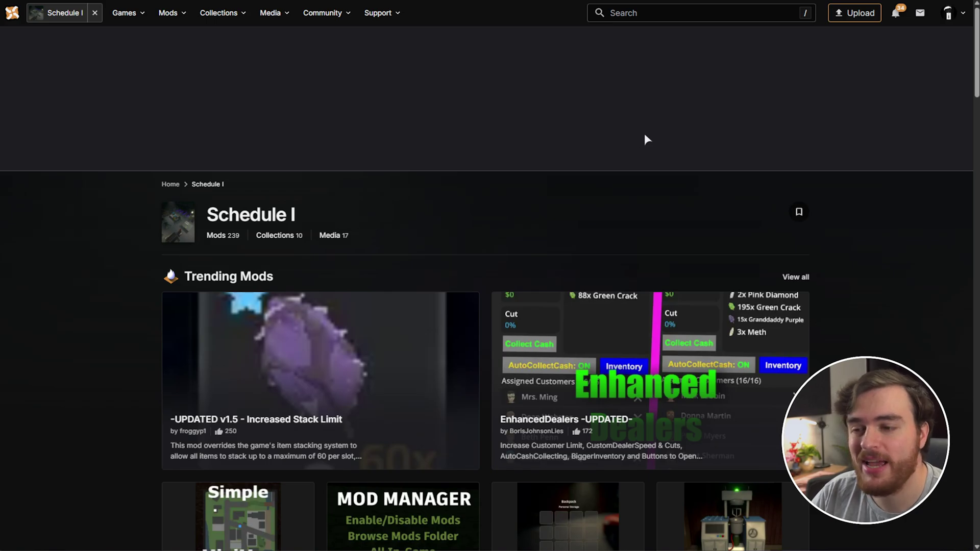
Scroll the Schedule I mod listings on Nexus Mods and open Spook's Robbery Mod.
{"action": "scroll", "coordinate": [681, 198], "scroll_direction": "down", "scroll_amount": 2}
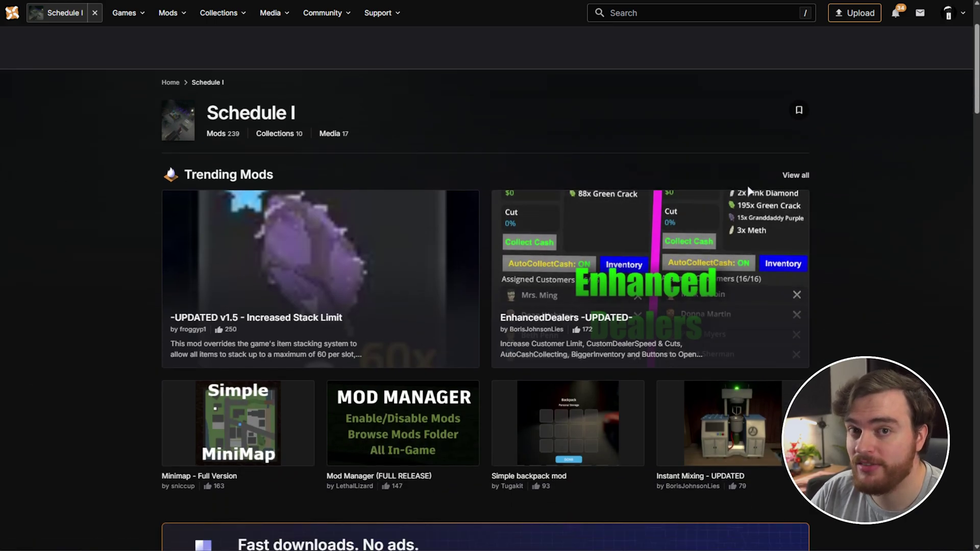
{"action": "scroll", "coordinate": [511, 219], "scroll_direction": "down", "scroll_amount": 2}
{"action": "scroll", "coordinate": [512, 220], "scroll_direction": "down", "scroll_amount": 1}
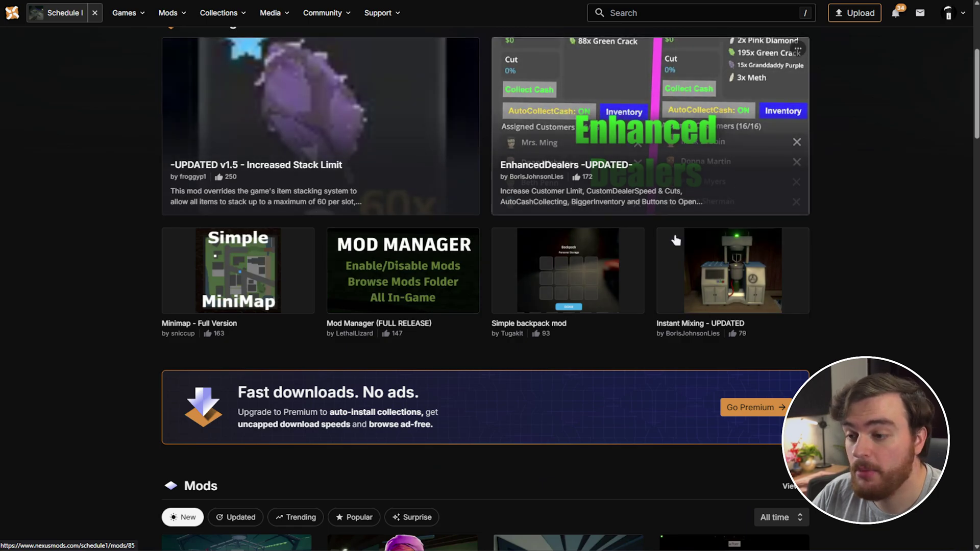
{"action": "scroll", "coordinate": [801, 209], "scroll_direction": "down", "scroll_amount": 2}
{"action": "scroll", "coordinate": [738, 270], "scroll_direction": "down", "scroll_amount": 3}
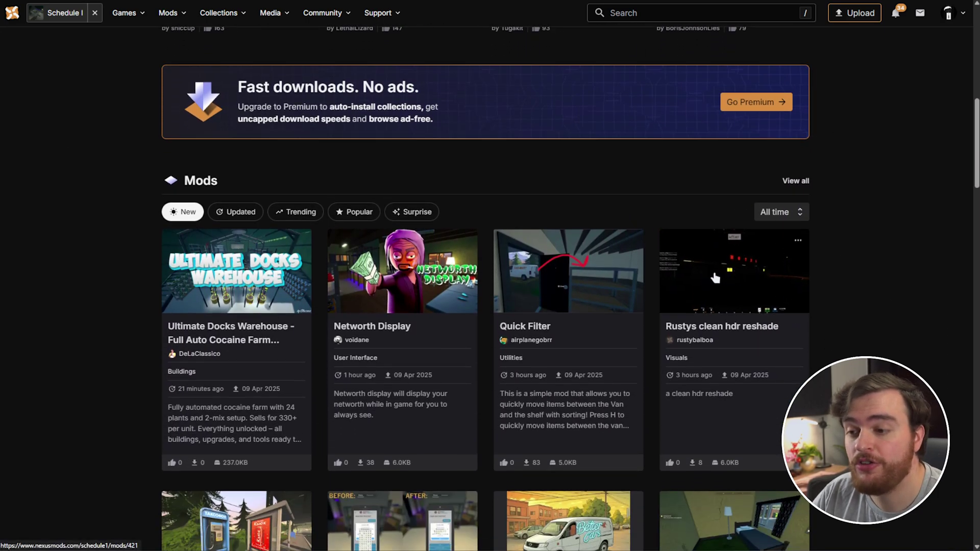
{"action": "scroll", "coordinate": [860, 216], "scroll_direction": "down", "scroll_amount": 1}
{"action": "scroll", "coordinate": [860, 216], "scroll_direction": "down", "scroll_amount": 1}
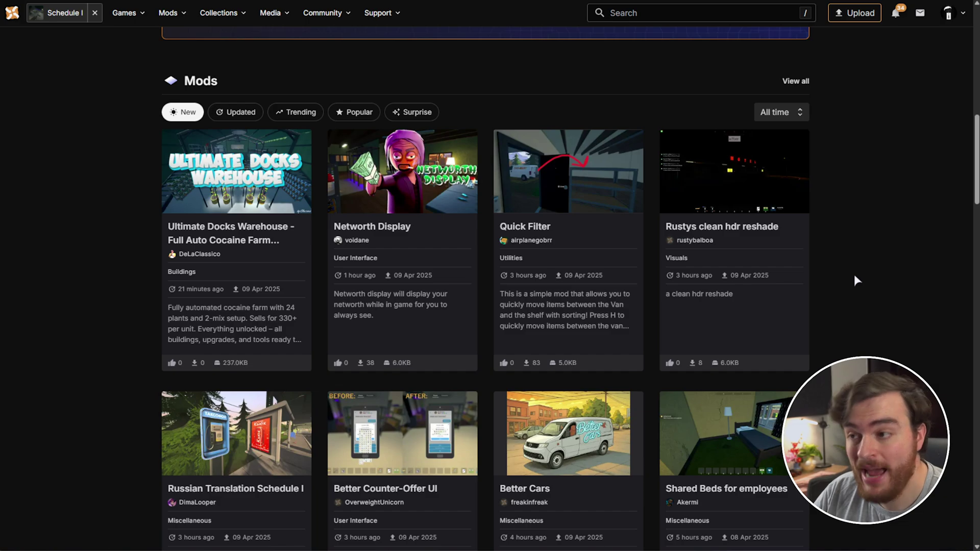
{"action": "scroll", "coordinate": [126, 284], "scroll_direction": "up", "scroll_amount": 1}
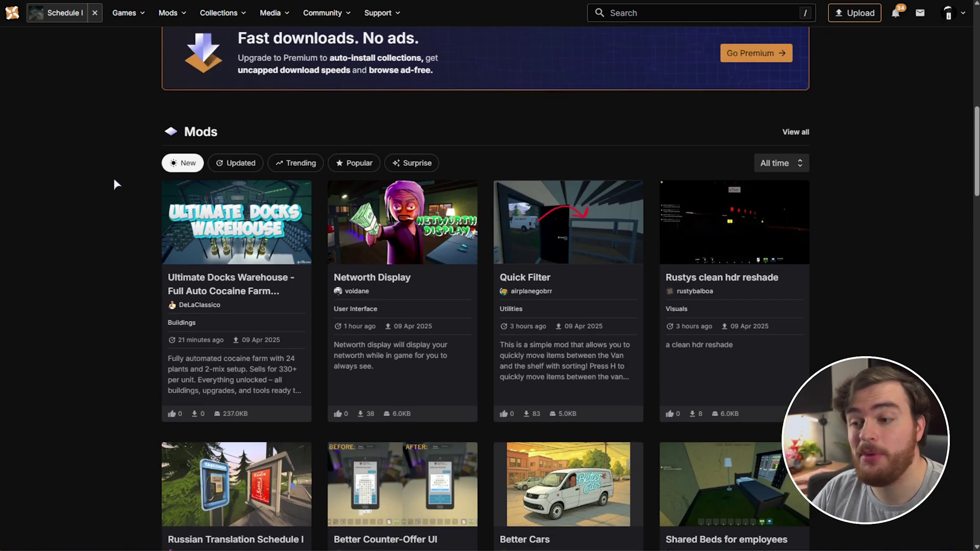
{"action": "scroll", "coordinate": [114, 189], "scroll_direction": "down", "scroll_amount": 1}
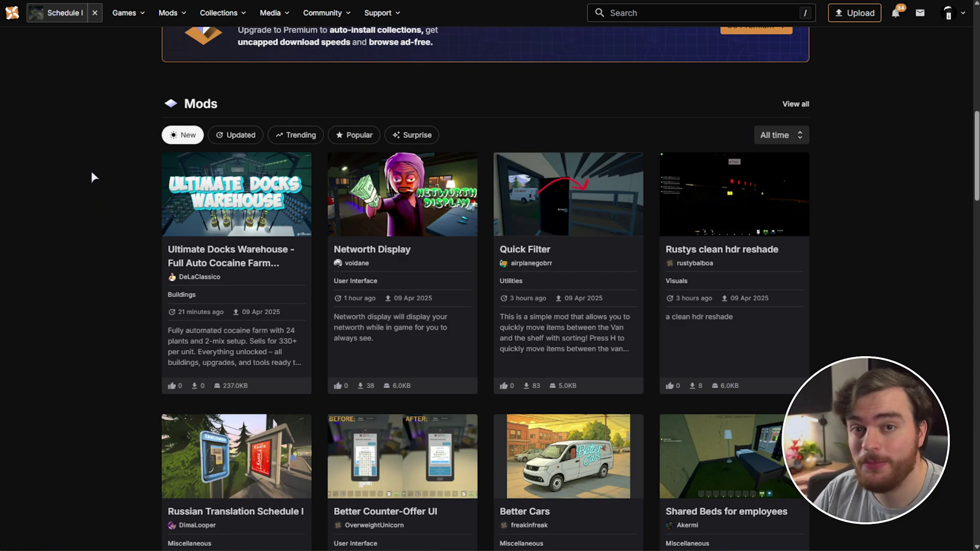
{"action": "left_click_drag", "start_coordinate": [397, 176], "coordinate": [219, 176]}
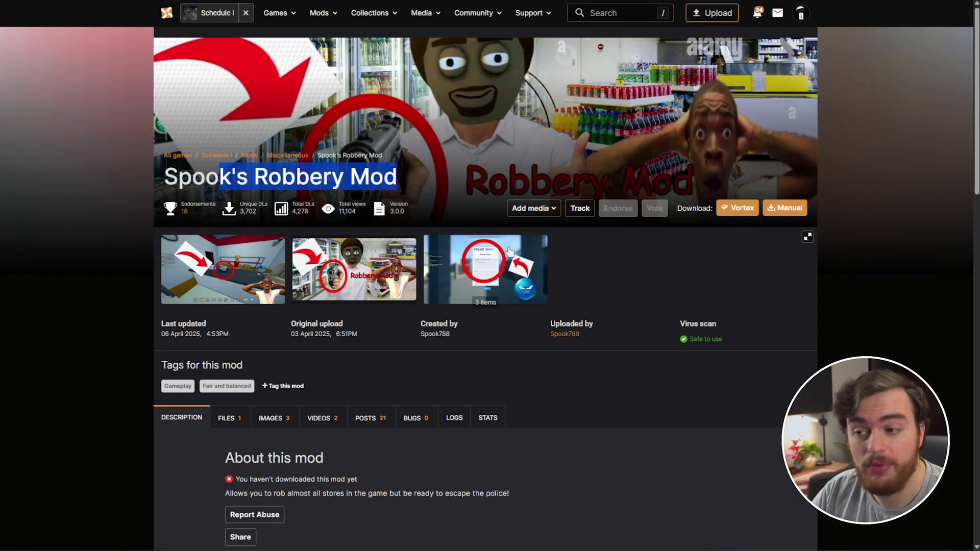
{"action": "scroll", "coordinate": [487, 250], "scroll_direction": "down", "scroll_amount": 1}
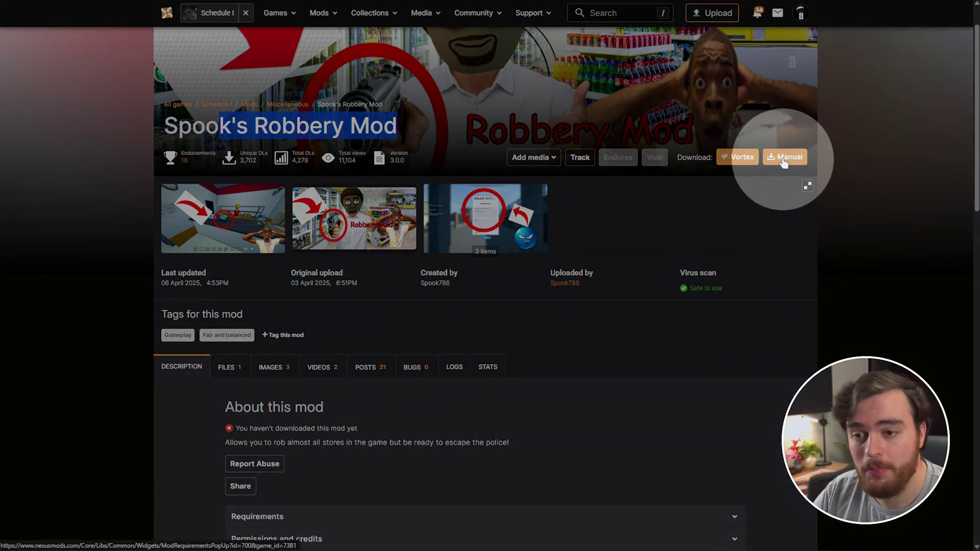
Manually download the RobberyMod_3.0.0 zip via Slow Download and open it.
{"action": "left_click", "coordinate": [784, 157]}
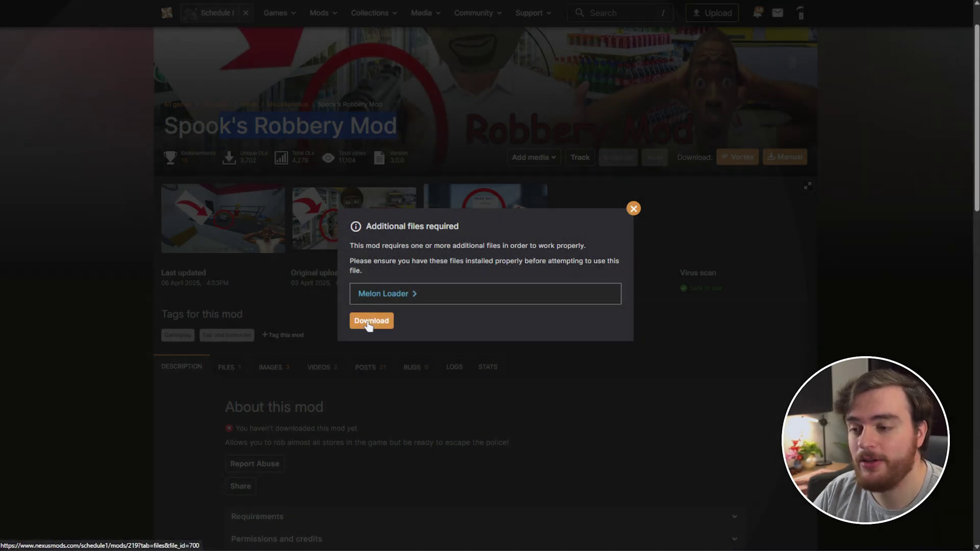
{"action": "left_click", "coordinate": [370, 321]}
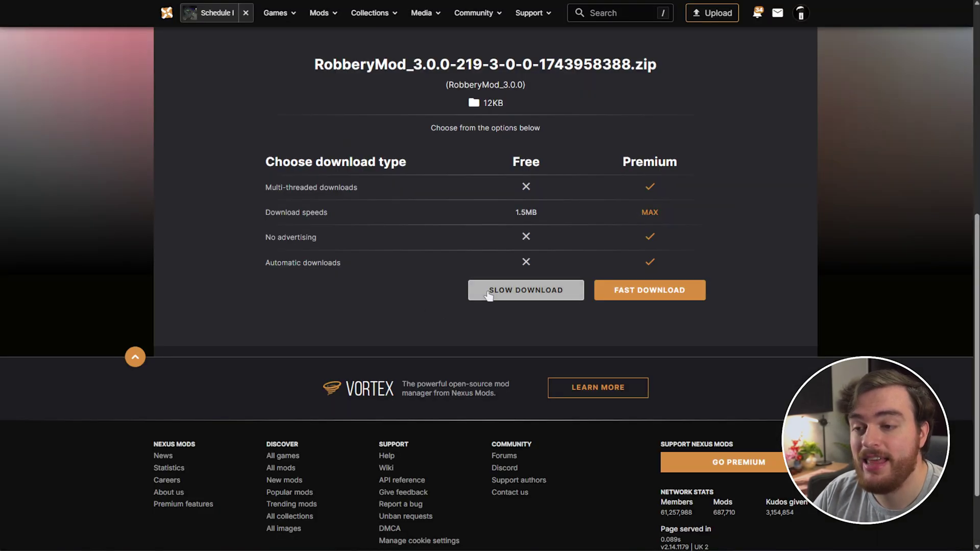
{"action": "left_click", "coordinate": [496, 290]}
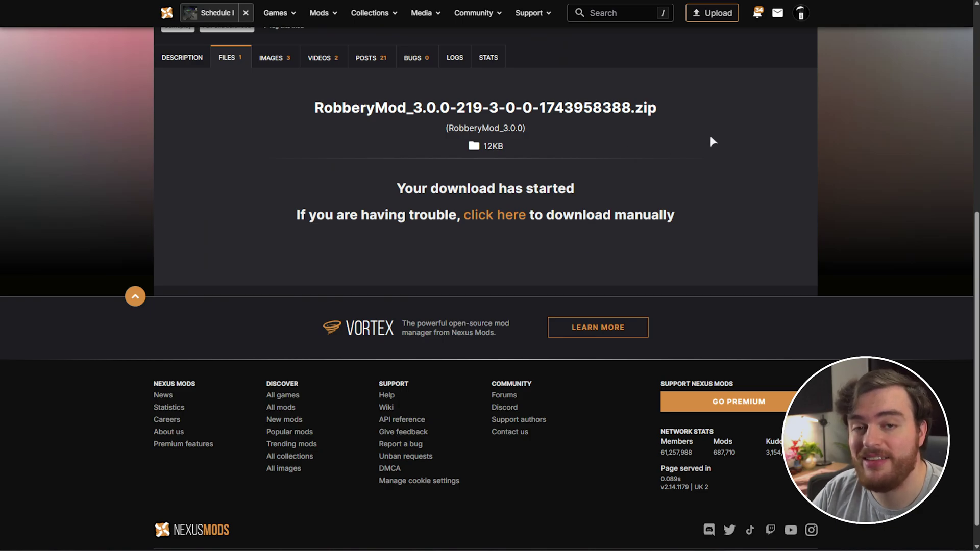
{"action": "left_click", "coordinate": [898, 15]}
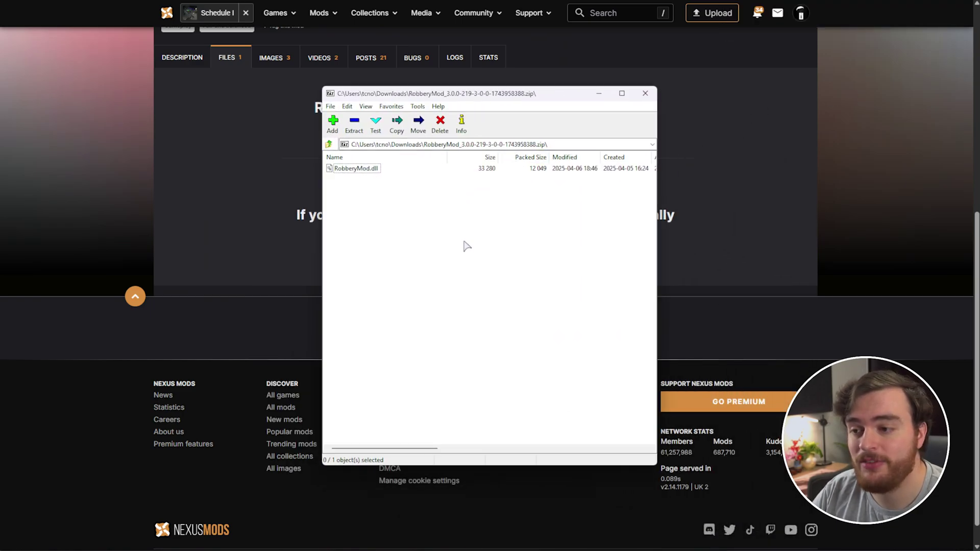
Select RobberyMod.dll in the archive and switch to the empty Schedule I Mods folder.
{"action": "left_click", "coordinate": [356, 169]}
{"action": "key", "text": "alt+Tab"}
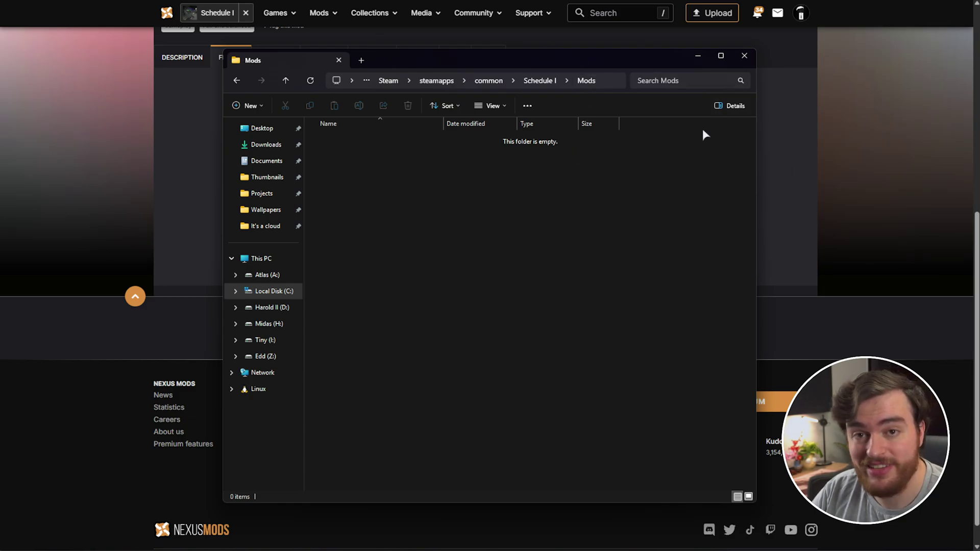
Open Schedule I's local game files from Steam via Manage > Browse local files and check the Mods folder.
{"action": "key", "text": "alt+Tab"}
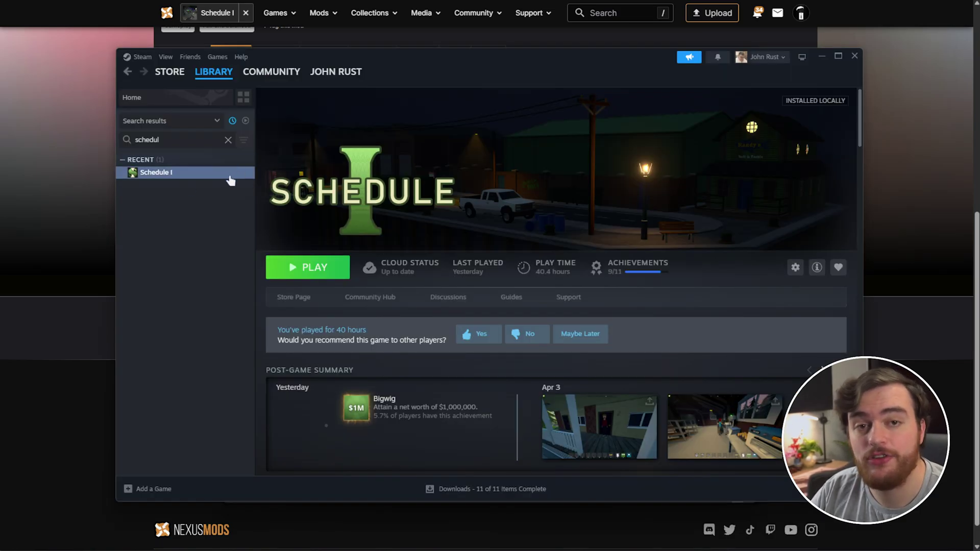
{"action": "right_click", "coordinate": [204, 176]}
{"action": "mouse_move", "coordinate": [240, 252]}
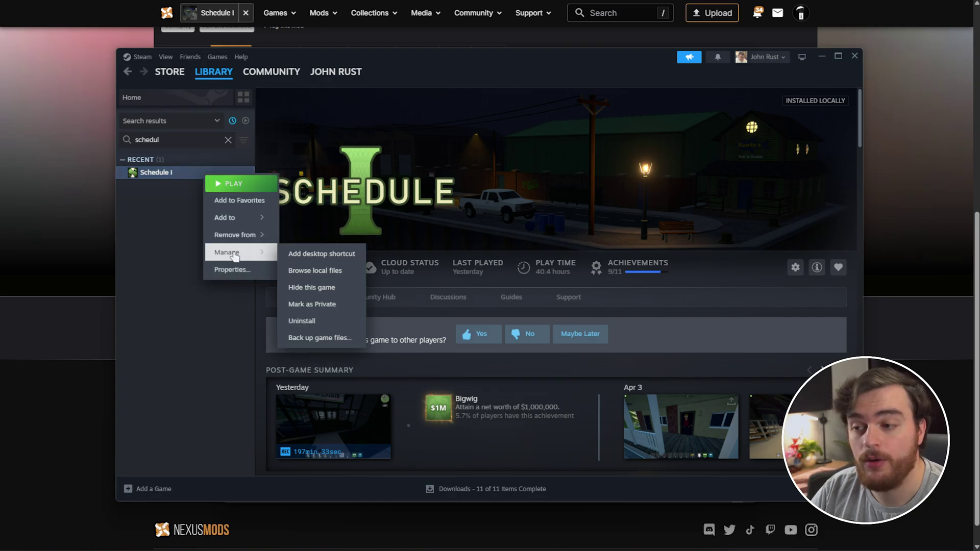
{"action": "left_click", "coordinate": [348, 276]}
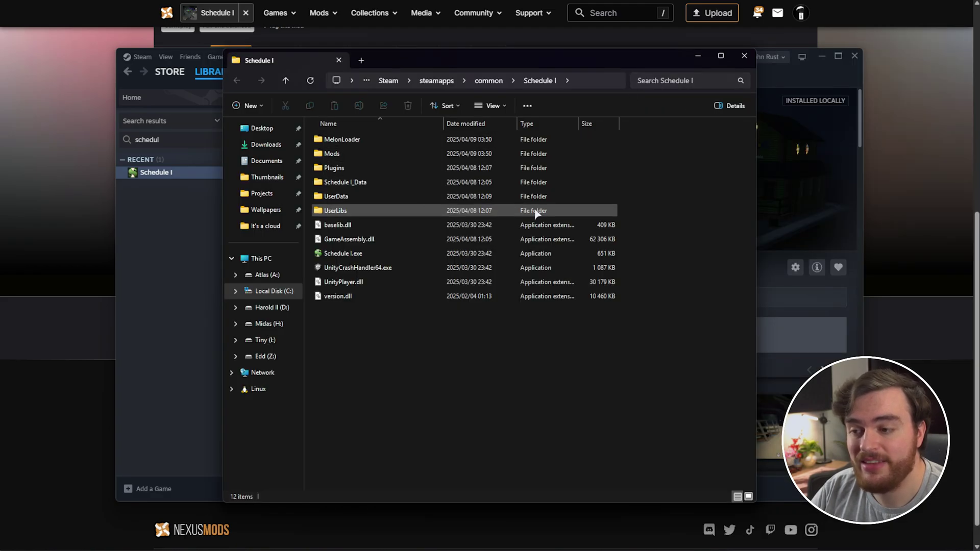
{"action": "double_click", "coordinate": [478, 156]}
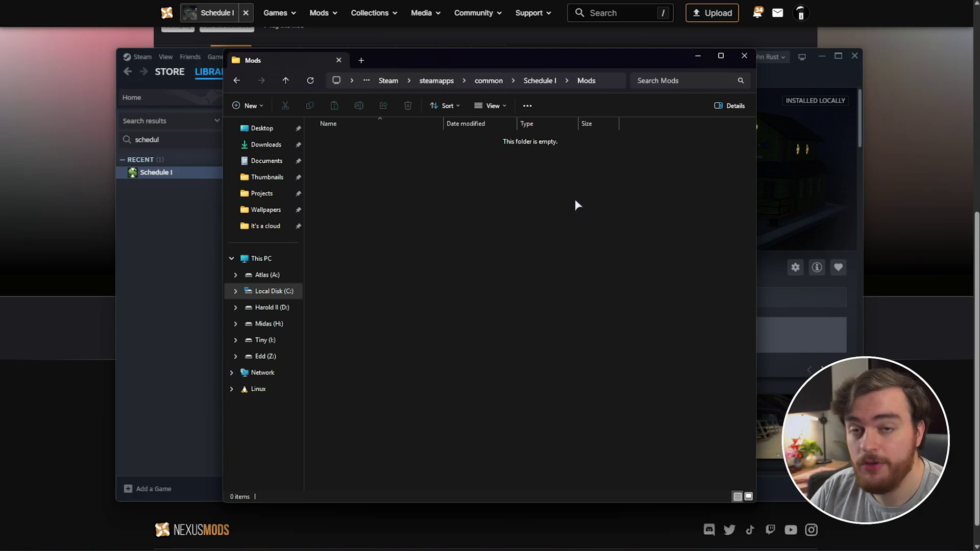
{"action": "key", "text": "alt+Left"}
Copy RobberyMod.dll from the 7-Zip archive into the Mods folder and close 7-Zip.
{"action": "left_click", "coordinate": [803, 170]}
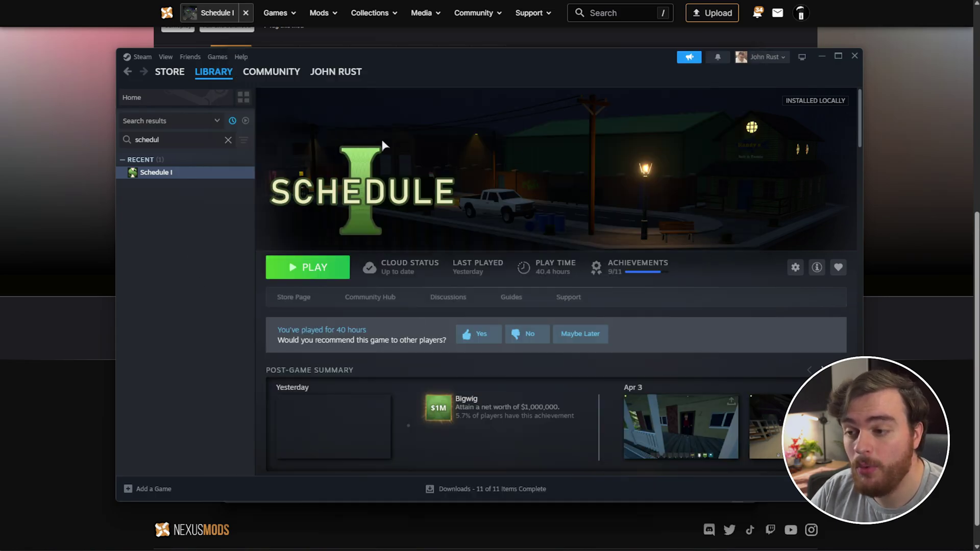
{"action": "left_click", "coordinate": [820, 56]}
{"action": "key", "text": "Return"}
{"action": "left_click_drag", "start_coordinate": [549, 55], "coordinate": [831, 60]}
{"action": "left_click_drag", "start_coordinate": [345, 168], "coordinate": [767, 209]}
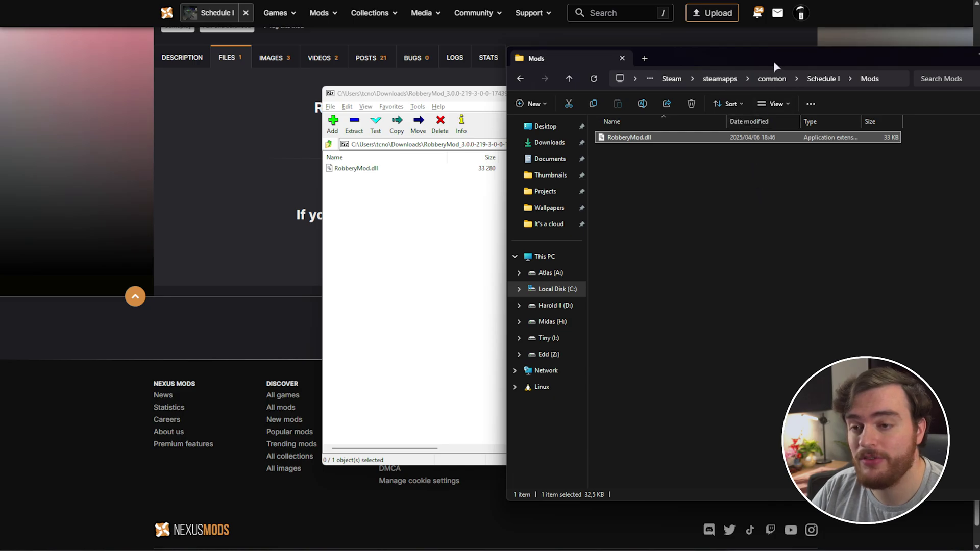
{"action": "key", "text": "alt+Tab"}
{"action": "left_click", "coordinate": [646, 92]}
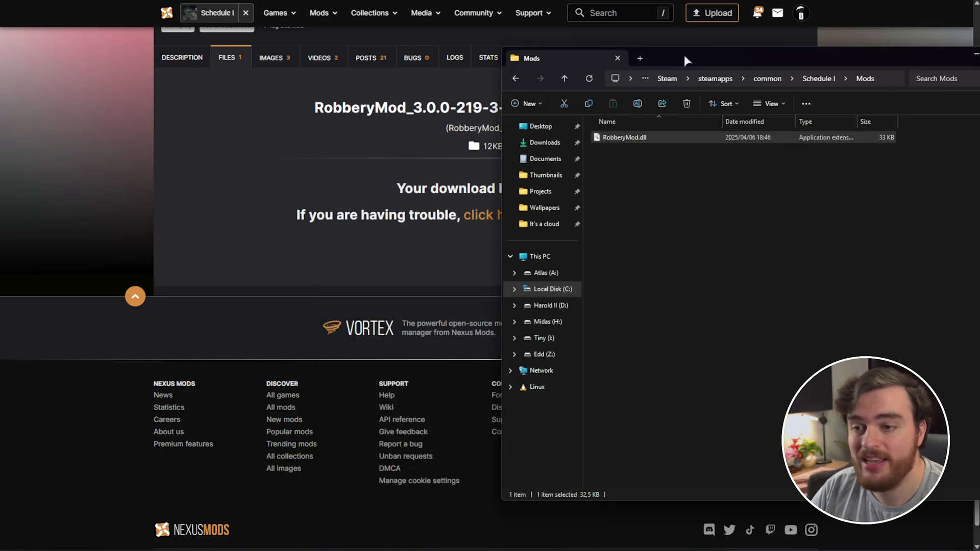
{"action": "left_click_drag", "start_coordinate": [671, 57], "coordinate": [383, 57]}
Read through the Minimap, Increased Stack Limit and Reshelves mod pages, including Reshelves' requirements and description.
{"action": "left_click", "coordinate": [838, 137]}
{"action": "scroll", "coordinate": [825, 154], "scroll_direction": "up", "scroll_amount": 6}
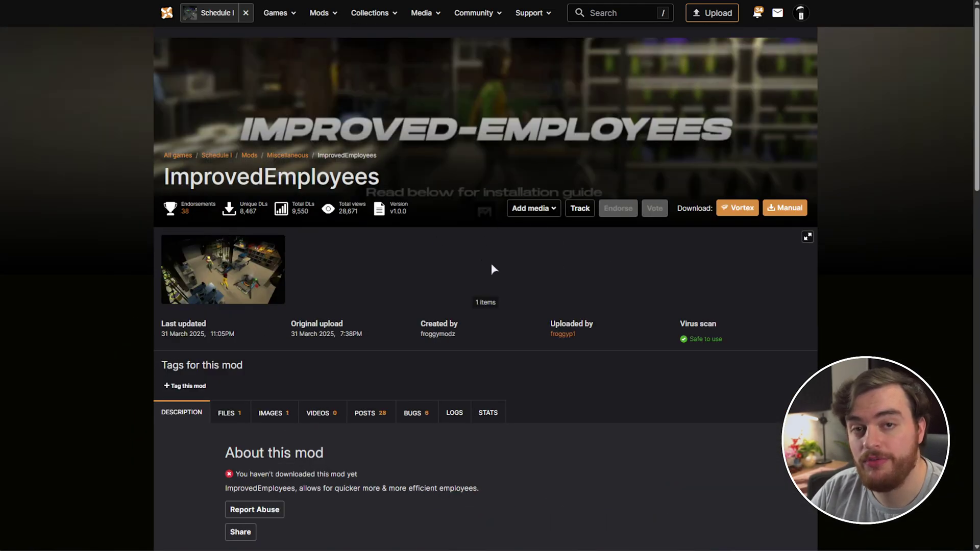
{"action": "scroll", "coordinate": [561, 220], "scroll_direction": "down", "scroll_amount": 10}
{"action": "left_click_drag", "start_coordinate": [245, 192], "coordinate": [514, 193]}
{"action": "left_click", "coordinate": [586, 234]}
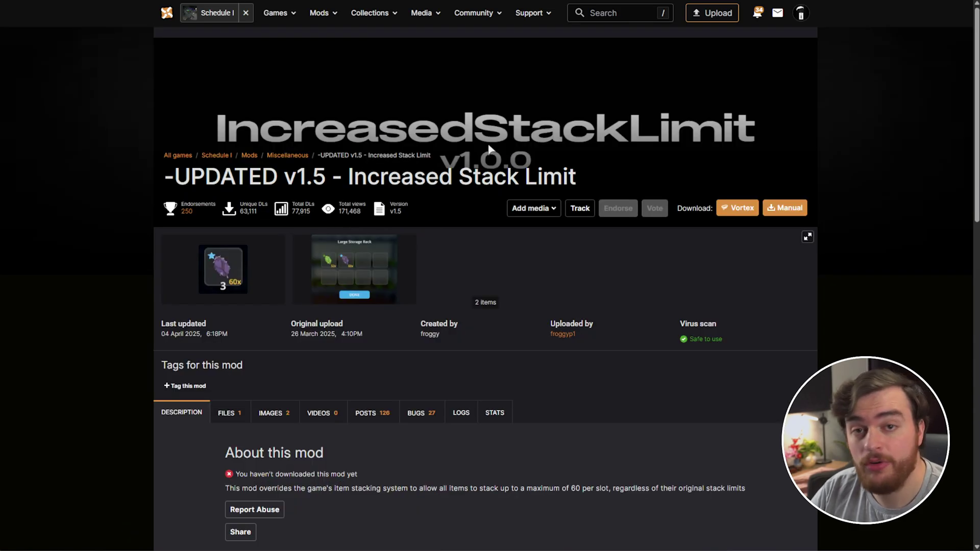
{"action": "scroll", "coordinate": [493, 153], "scroll_direction": "down", "scroll_amount": 2}
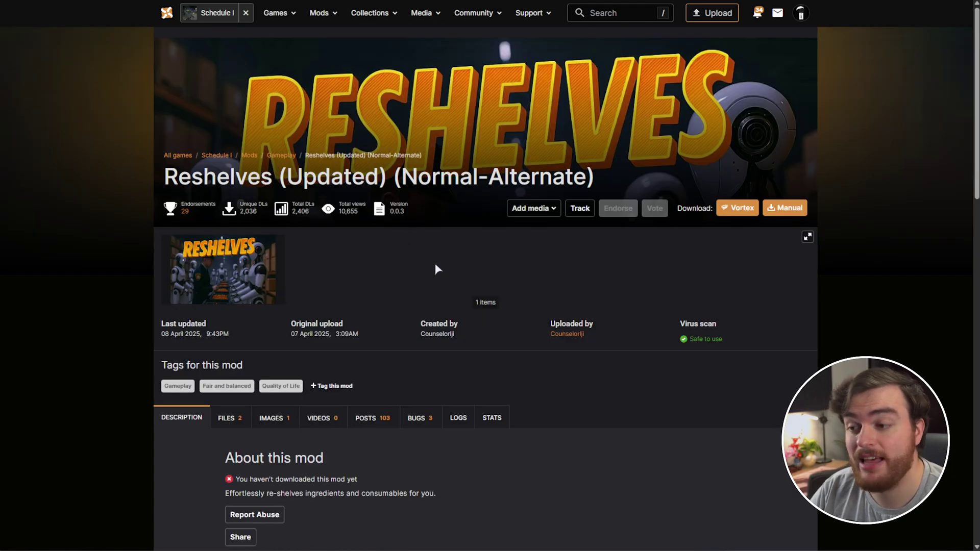
{"action": "middle_click", "coordinate": [583, 265]}
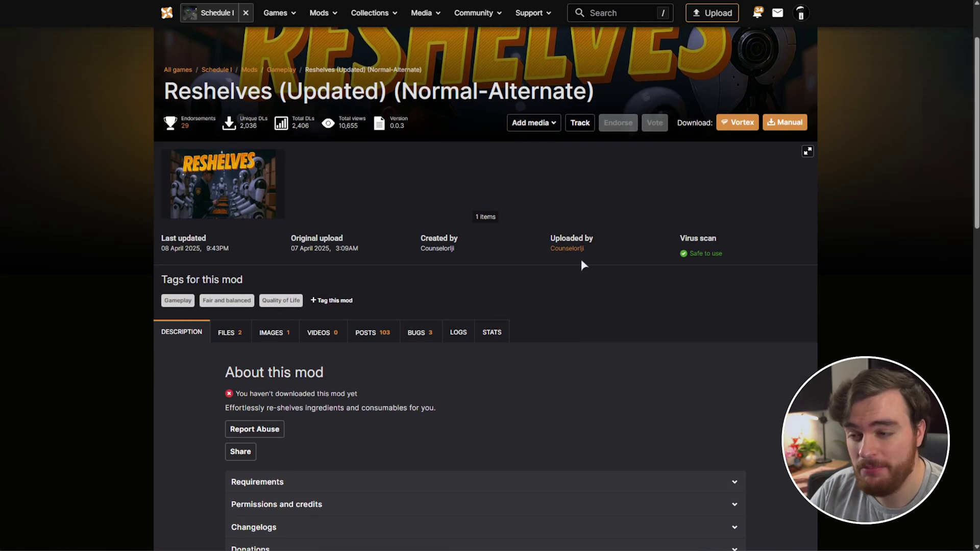
{"action": "scroll", "coordinate": [581, 258], "scroll_direction": "down", "scroll_amount": 8}
{"action": "left_click_drag", "start_coordinate": [540, 357], "coordinate": [306, 227]}
{"action": "left_click", "coordinate": [617, 466]}
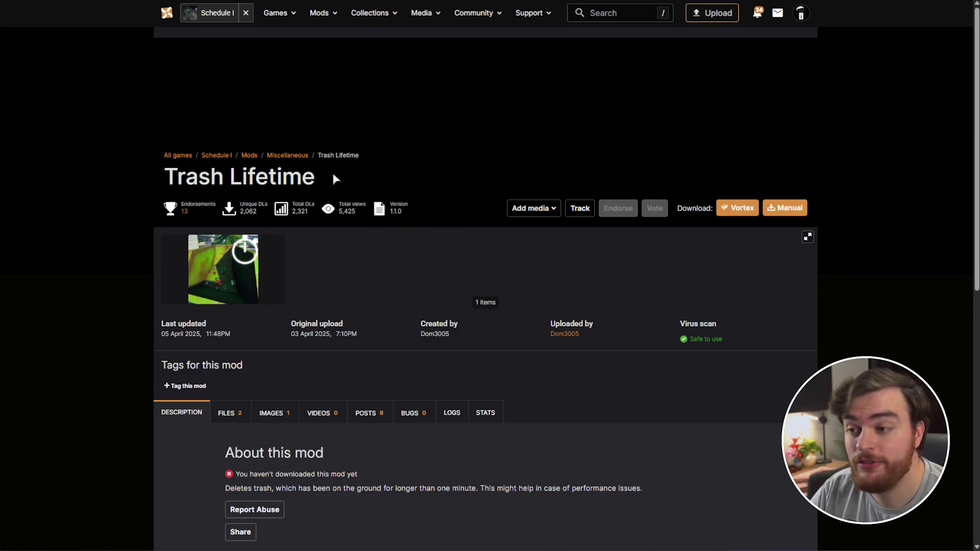
Read the Trash Lifetime description and open its files list for Manual download.
{"action": "triple_click", "coordinate": [324, 170]}
{"action": "left_click", "coordinate": [357, 246]}
{"action": "scroll", "coordinate": [331, 244], "scroll_direction": "down", "scroll_amount": 5}
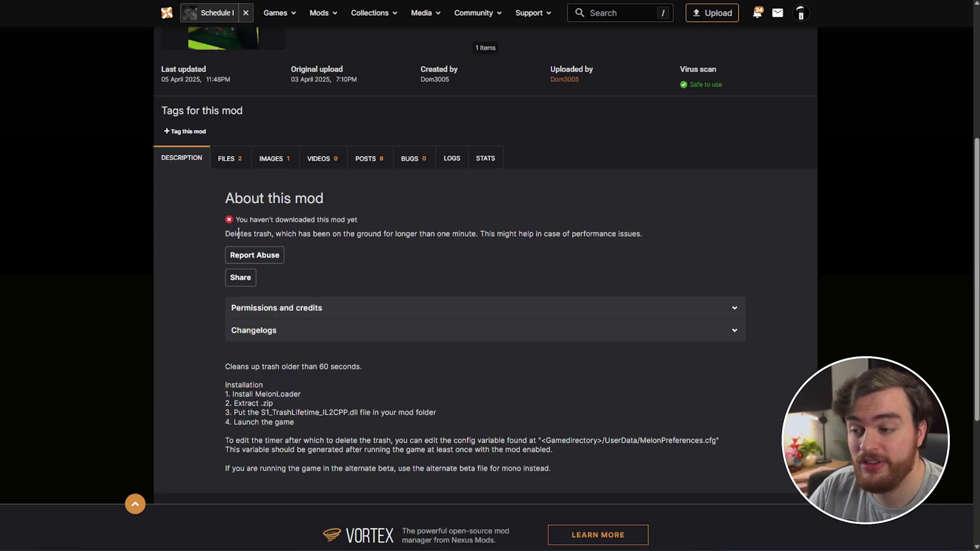
{"action": "left_click_drag", "start_coordinate": [226, 235], "coordinate": [341, 234]}
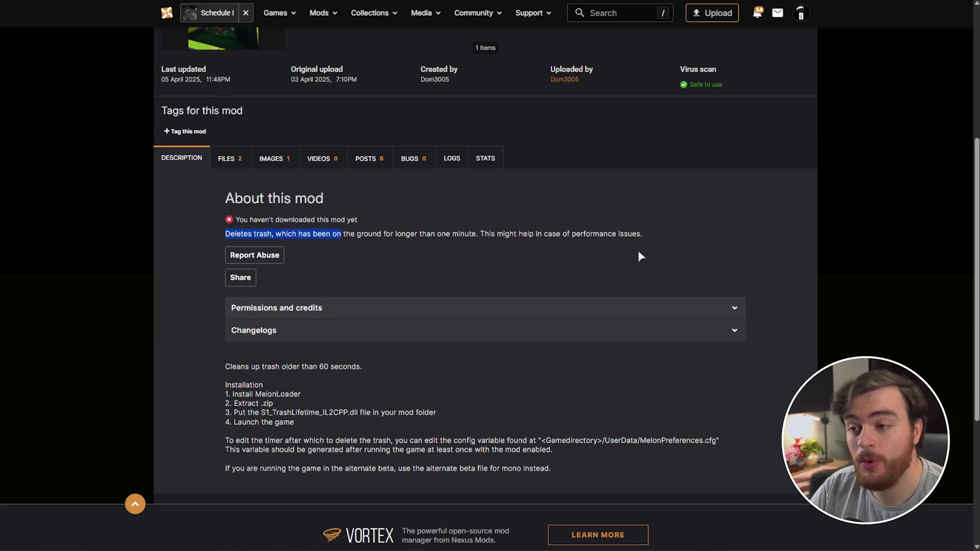
{"action": "scroll", "coordinate": [642, 249], "scroll_direction": "up", "scroll_amount": 5}
{"action": "left_click", "coordinate": [742, 284]}
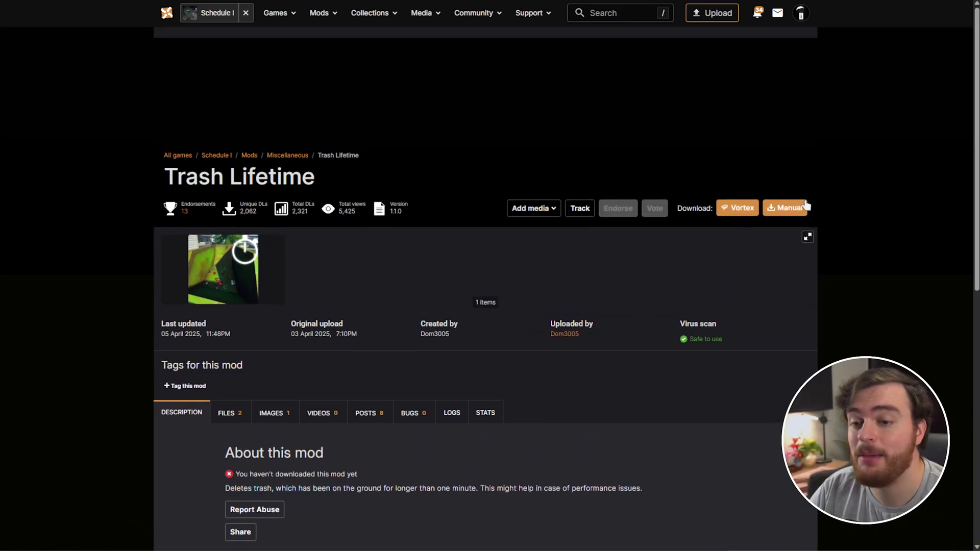
{"action": "left_click", "coordinate": [801, 202]}
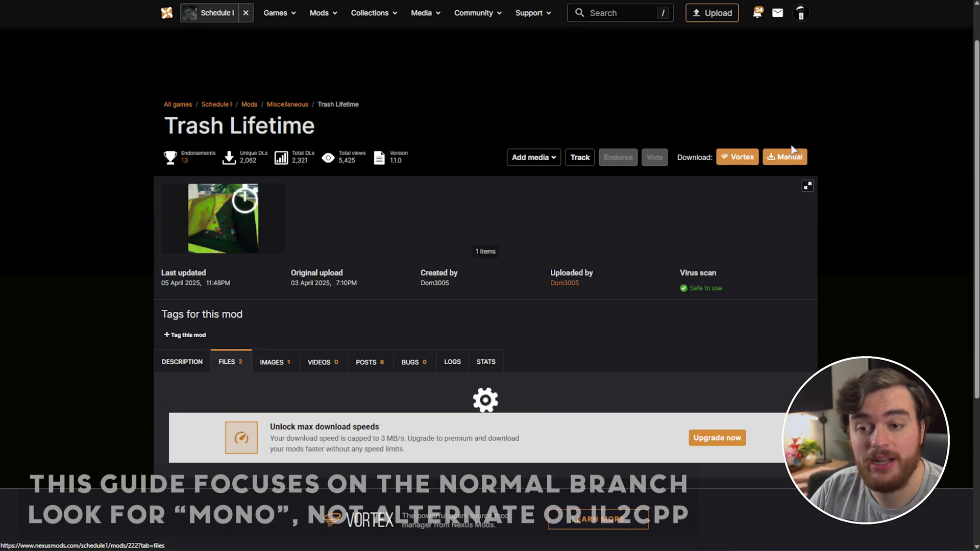
{"action": "scroll", "coordinate": [759, 220], "scroll_direction": "down", "scroll_amount": 6}
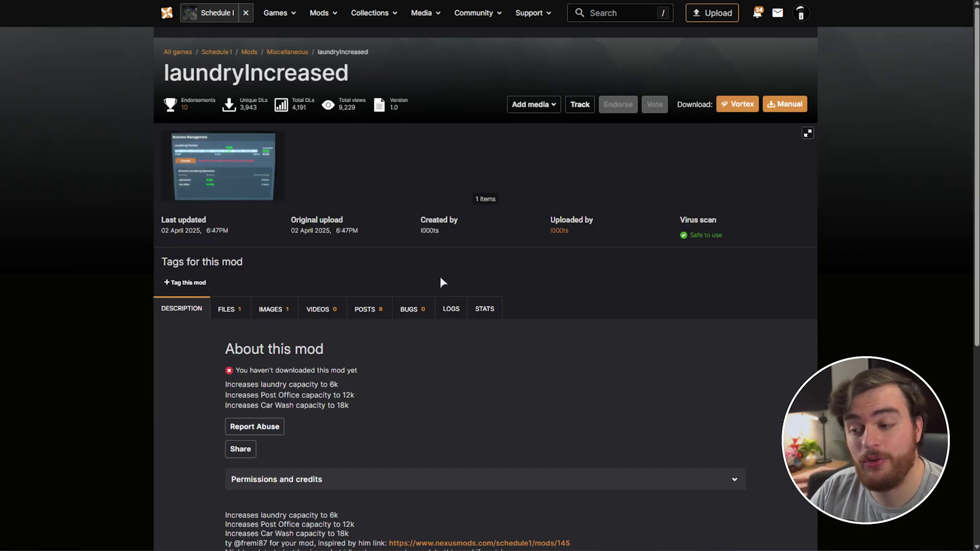
Review laundryIncreased's three capacity increases and gallery, then skim the QuickSave and Quality Bonus pages.
{"action": "left_click_drag", "start_coordinate": [363, 404], "coordinate": [224, 384]}
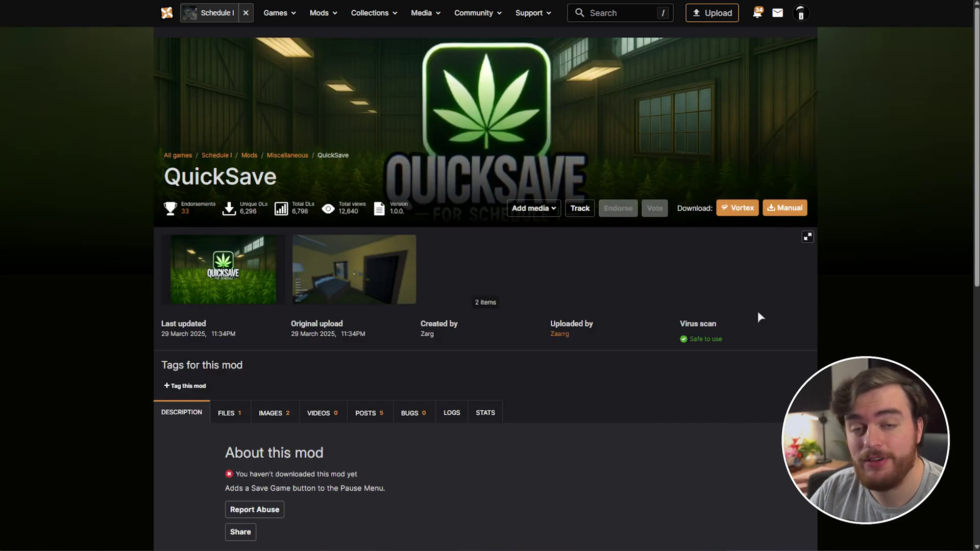
{"action": "left_click", "coordinate": [374, 272]}
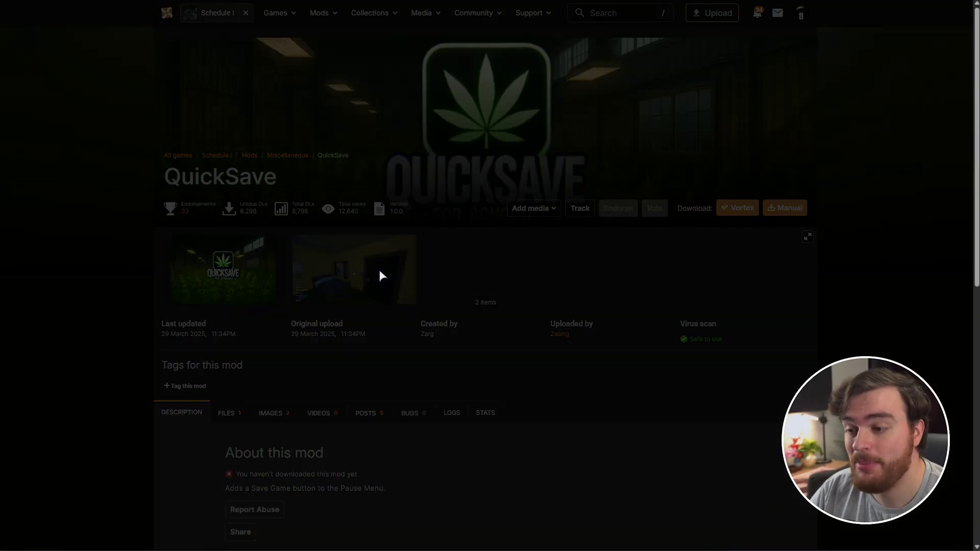
{"action": "left_click", "coordinate": [21, 489]}
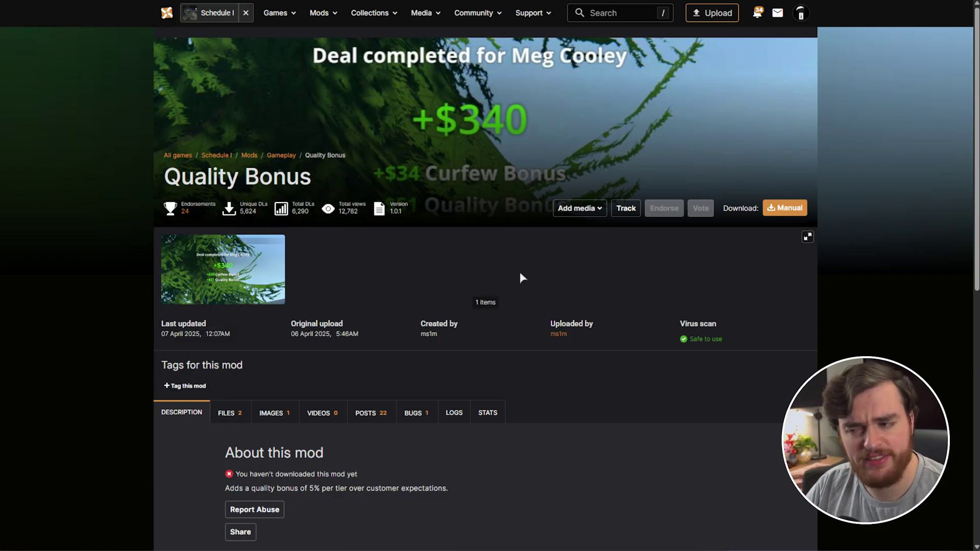
{"action": "scroll", "coordinate": [518, 276], "scroll_direction": "down", "scroll_amount": 4}
{"action": "left_click_drag", "start_coordinate": [224, 284], "coordinate": [404, 284]}
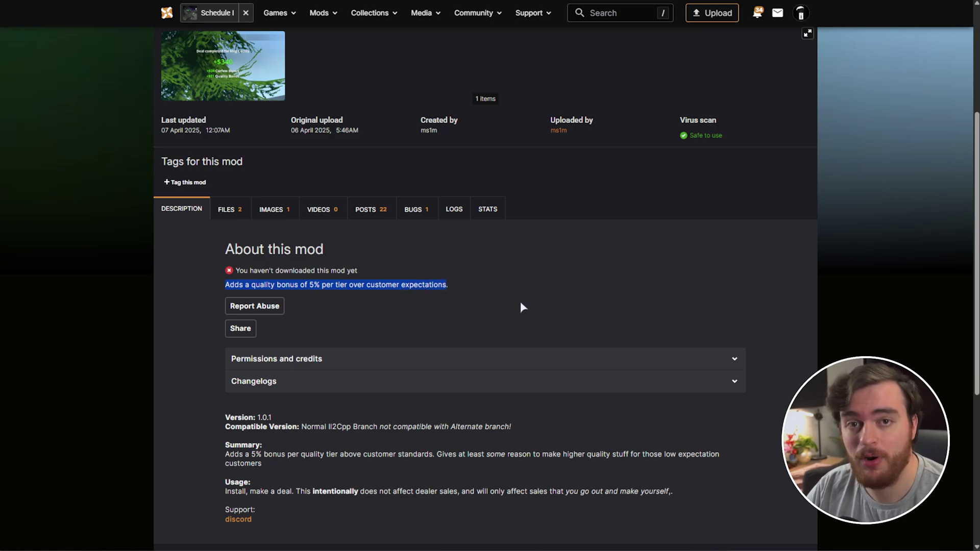
{"action": "scroll", "coordinate": [325, 288], "scroll_direction": "up", "scroll_amount": 4}
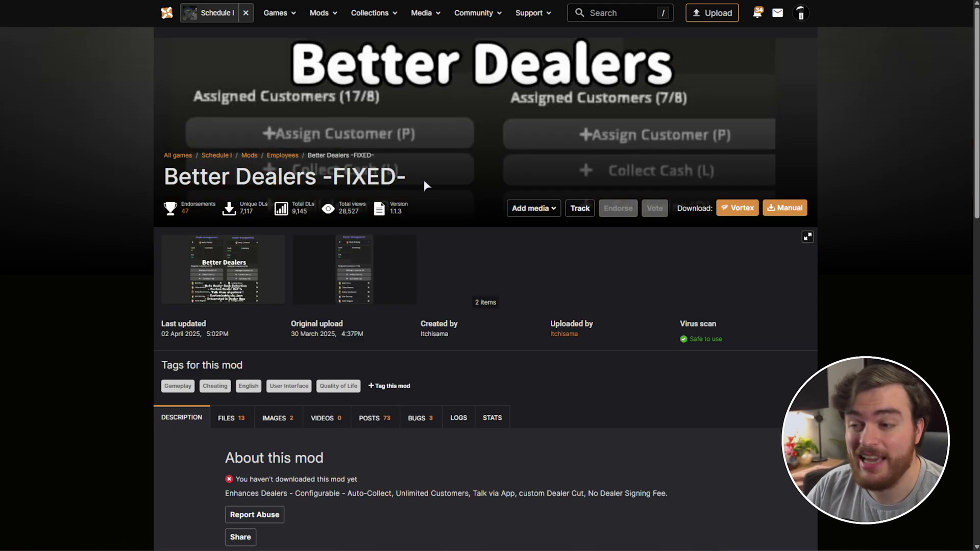
View the first Better Dealers gallery image, read its features, and return to the Schedule I mods listing.
{"action": "left_click_drag", "start_coordinate": [423, 180], "coordinate": [388, 215]}
{"action": "left_click", "coordinate": [495, 249]}
{"action": "left_click_drag", "start_coordinate": [258, 287], "coordinate": [582, 272]}
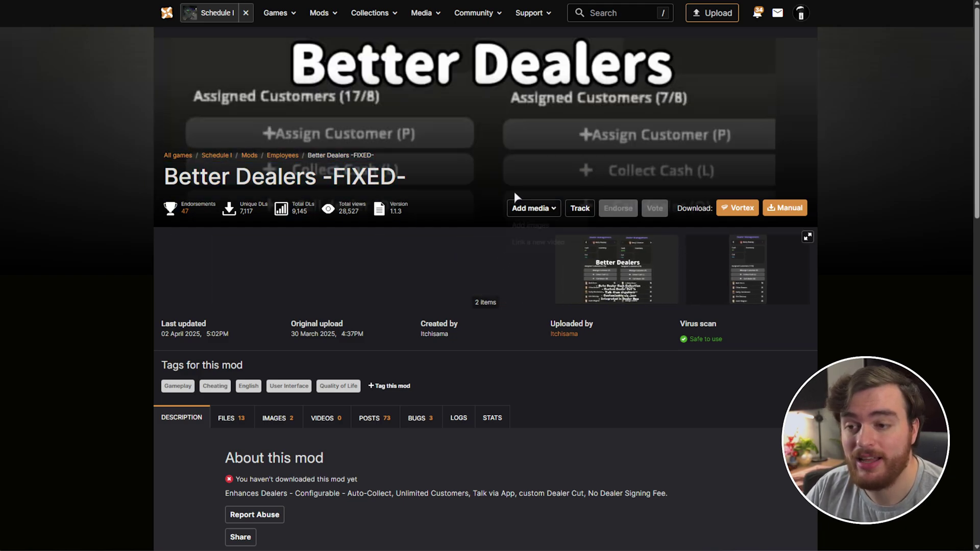
{"action": "left_click", "coordinate": [585, 272]}
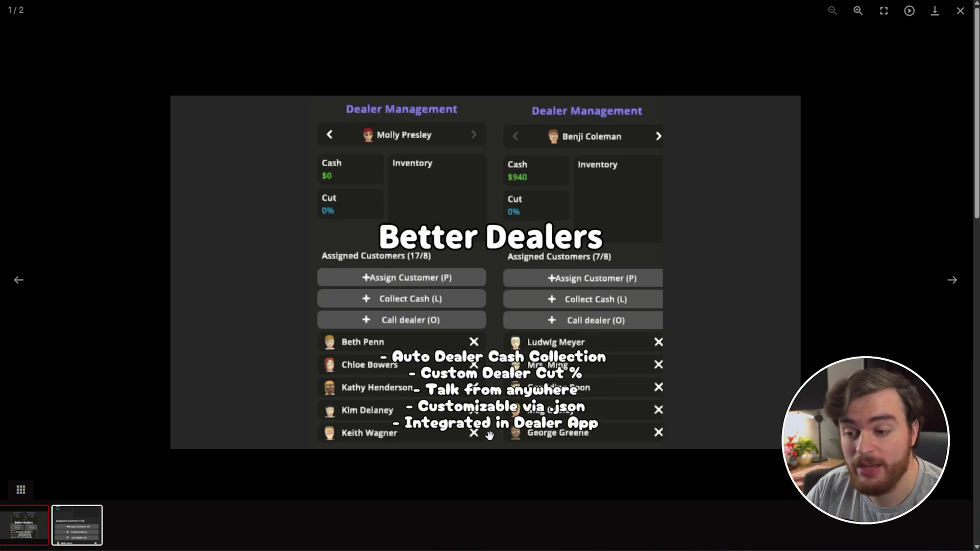
{"action": "key", "text": "Escape"}
{"action": "scroll", "coordinate": [680, 272], "scroll_direction": "down", "scroll_amount": 10}
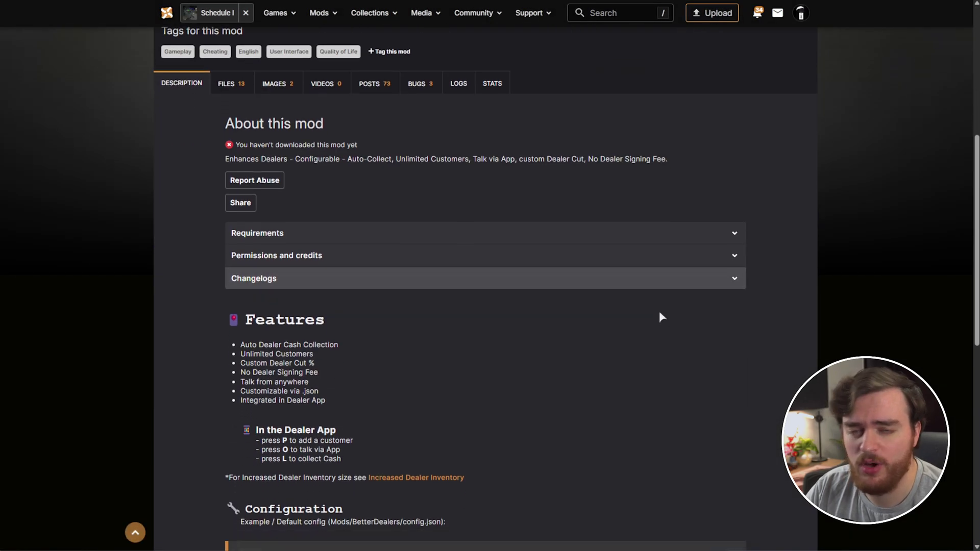
{"action": "scroll", "coordinate": [290, 334], "scroll_direction": "down", "scroll_amount": 2}
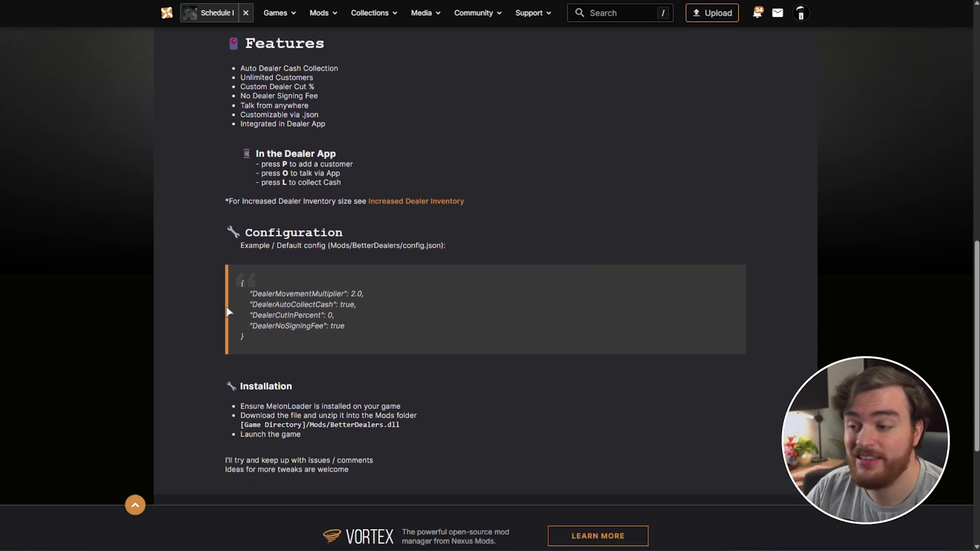
{"action": "scroll", "coordinate": [556, 301], "scroll_direction": "up", "scroll_amount": 1}
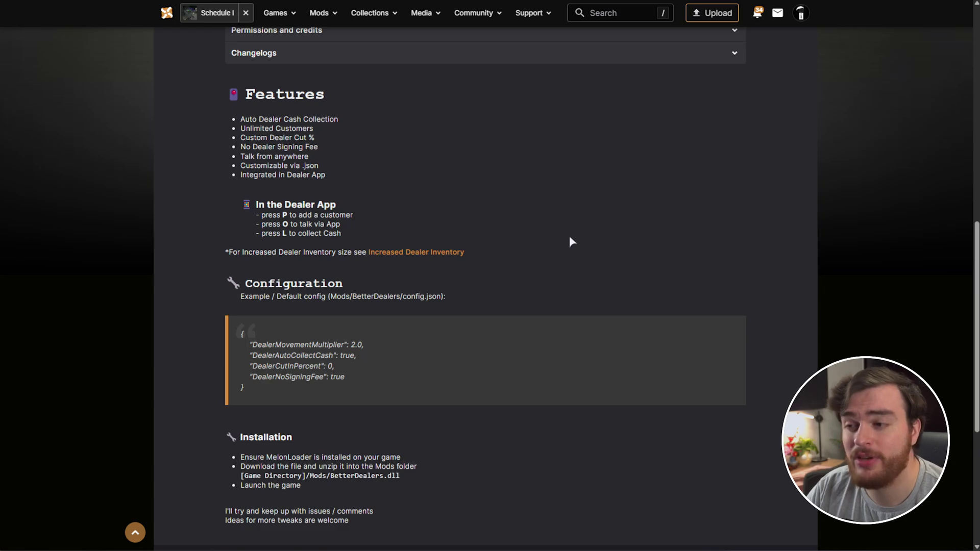
{"action": "scroll", "coordinate": [610, 229], "scroll_direction": "up", "scroll_amount": 7}
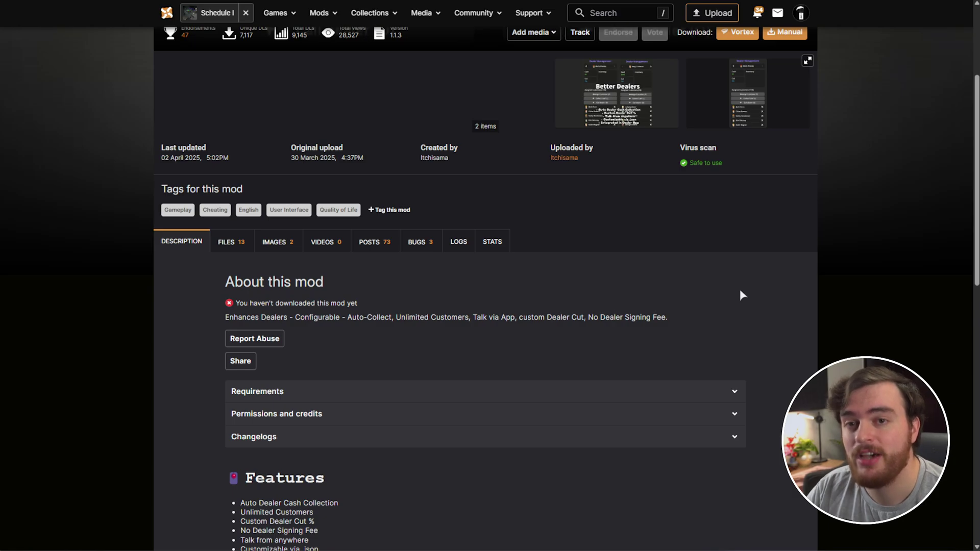
{"action": "scroll", "coordinate": [739, 291], "scroll_direction": "up", "scroll_amount": 3}
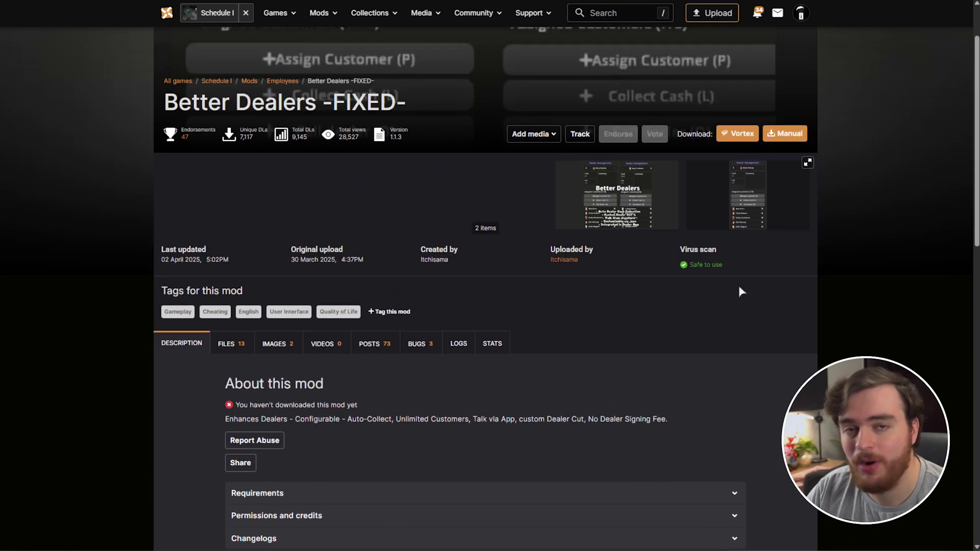
{"action": "key", "text": "alt+Left"}
Check the eight mod DLLs in the Mods folder, then launch Schedule I from Steam.
{"action": "scroll", "coordinate": [106, 194], "scroll_direction": "down", "scroll_amount": 5}
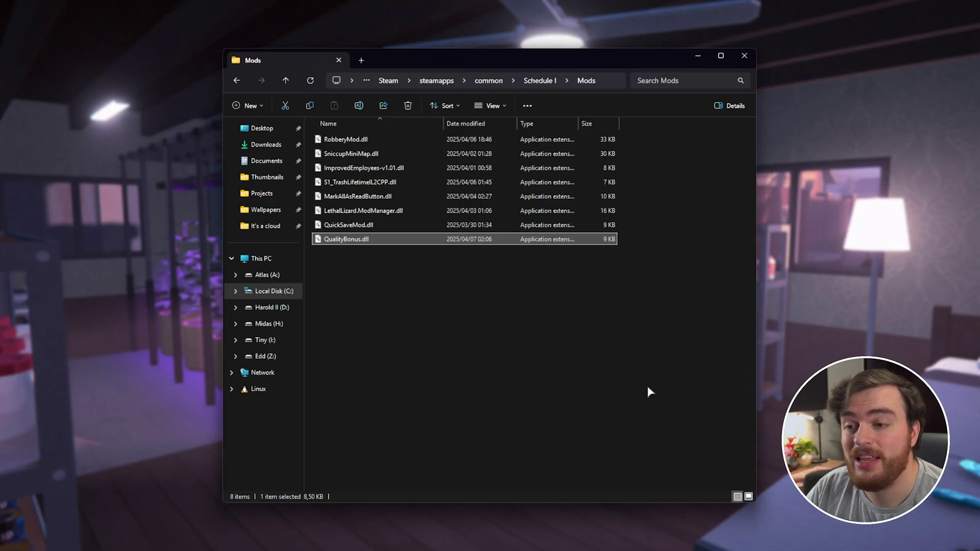
{"action": "left_click_drag", "start_coordinate": [648, 392], "coordinate": [540, 134]}
{"action": "left_click", "coordinate": [551, 328]}
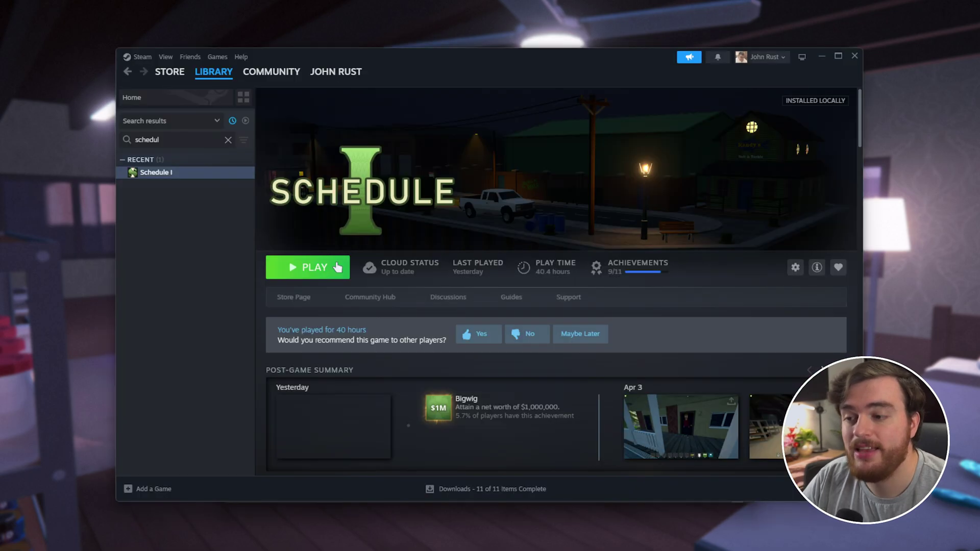
{"action": "left_click", "coordinate": [306, 267]}
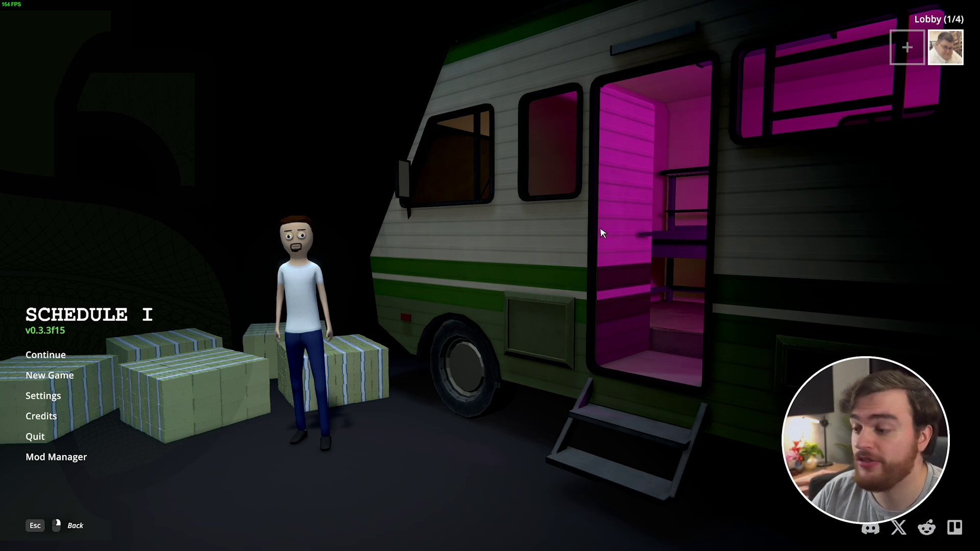
Continue into the TroubleChute save and walk out of the bedroom onto the porch.
{"action": "left_click", "coordinate": [45, 357]}
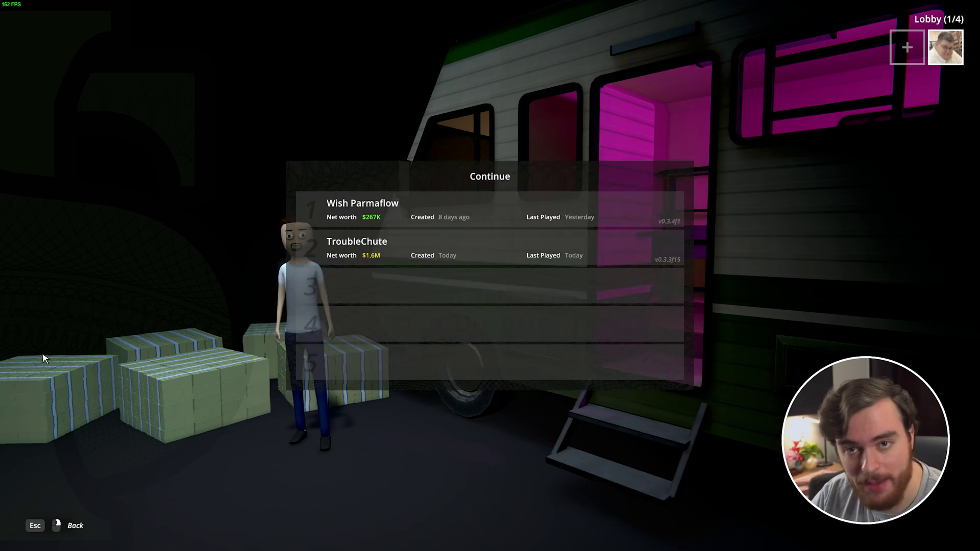
{"action": "left_click", "coordinate": [472, 249]}
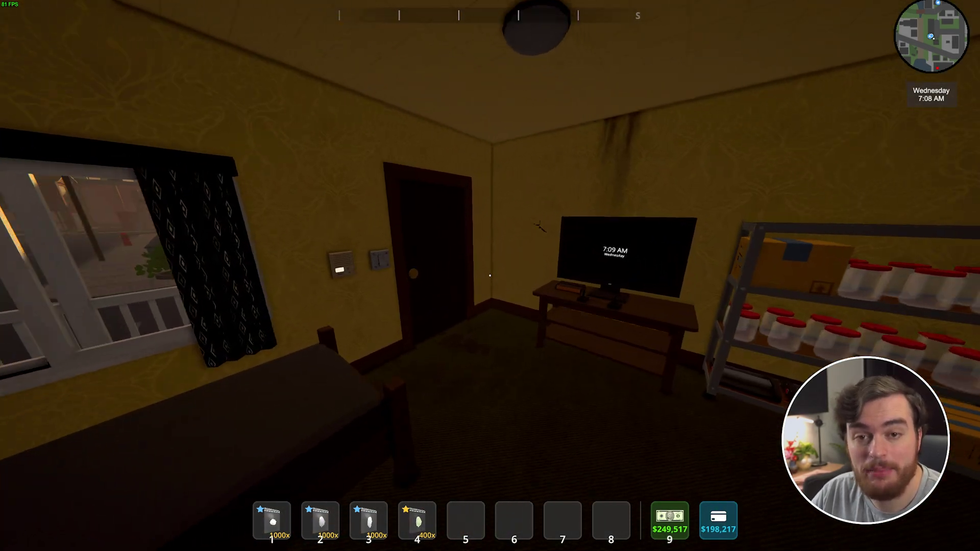
{"action": "key", "text": "e"}
{"action": "key", "text": "w"}
Look over the town map on the phone, then open the dealer management app.
{"action": "key", "text": "Tab"}
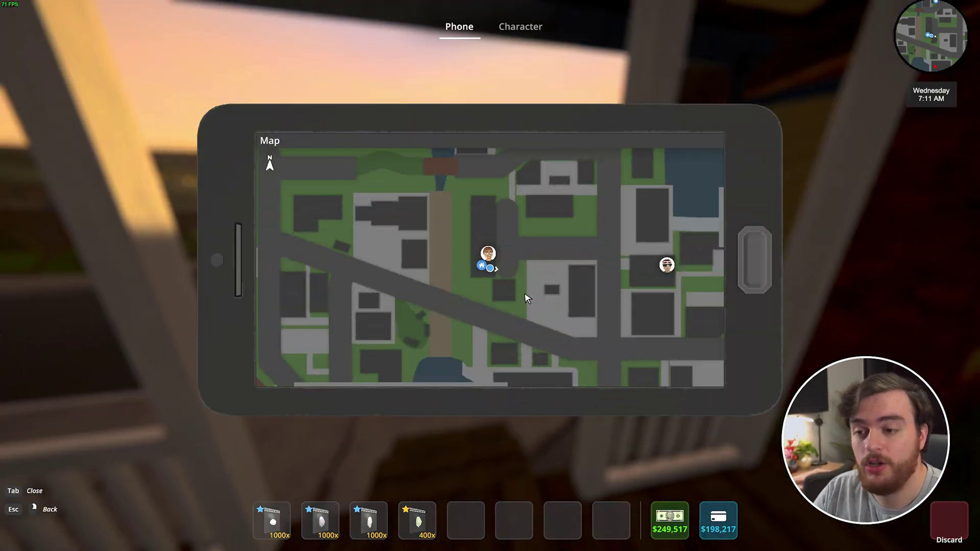
{"action": "scroll", "coordinate": [525, 295], "scroll_direction": "down", "scroll_amount": 2}
{"action": "scroll", "coordinate": [469, 217], "scroll_direction": "up", "scroll_amount": 2}
{"action": "scroll", "coordinate": [469, 216], "scroll_direction": "down", "scroll_amount": 2}
{"action": "scroll", "coordinate": [535, 286], "scroll_direction": "up", "scroll_amount": 2}
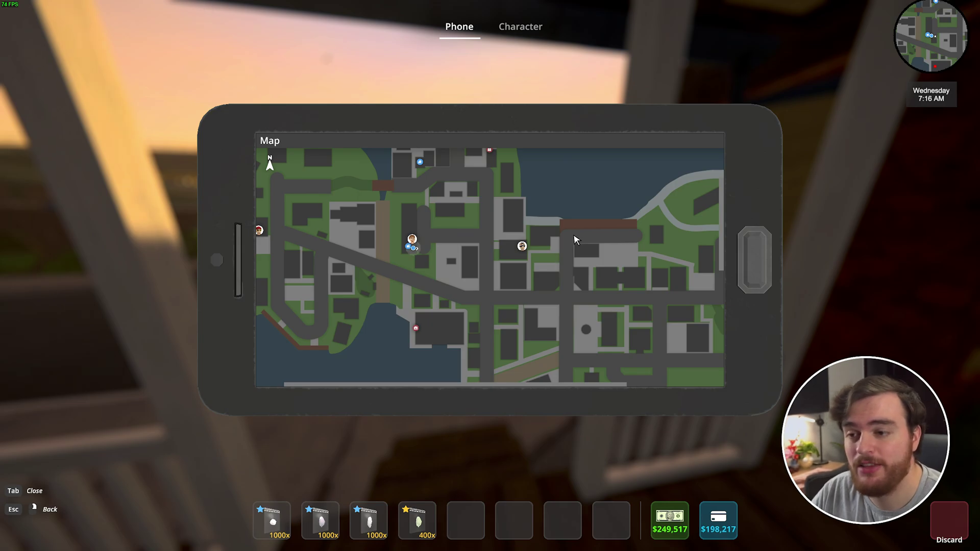
{"action": "key", "text": "Escape"}
{"action": "left_click", "coordinate": [550, 264]}
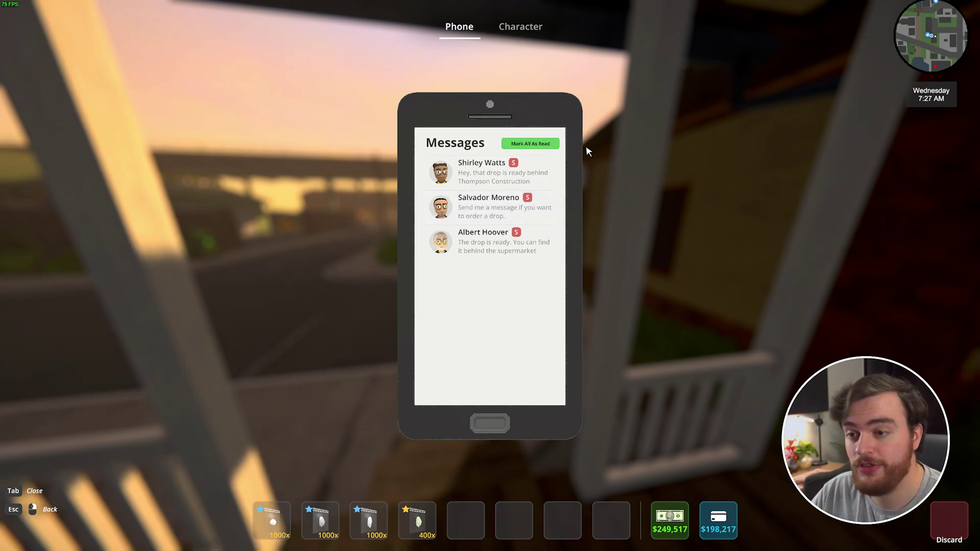
Use the console's settime command to jump the in-game clock to daytime.
{"action": "key", "text": "Tab"}
{"action": "key", "text": "grave"}
{"action": "key", "text": "Up"}
{"action": "key", "text": "Return"}
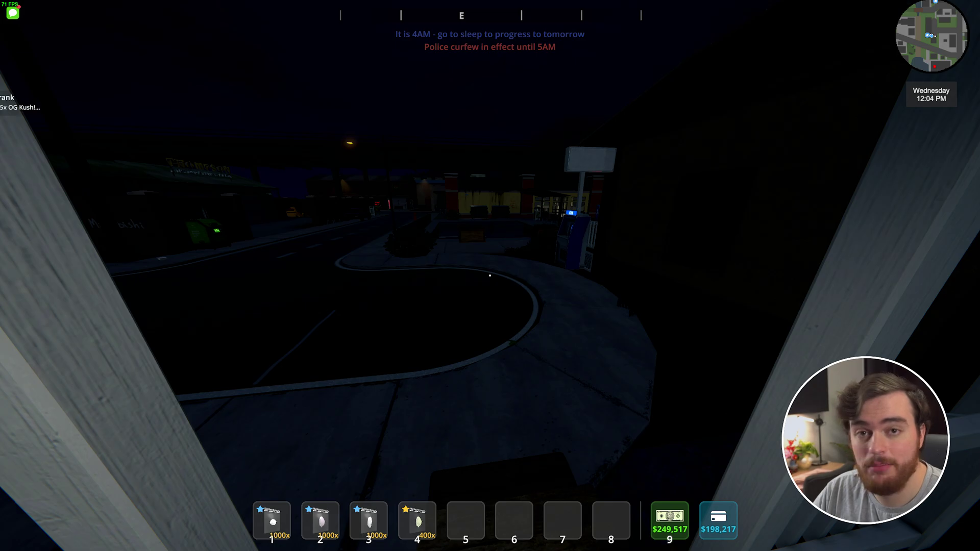
{"action": "key", "text": "grave"}
{"action": "type", "text": "settime"}
{"action": "key", "text": "Return"}
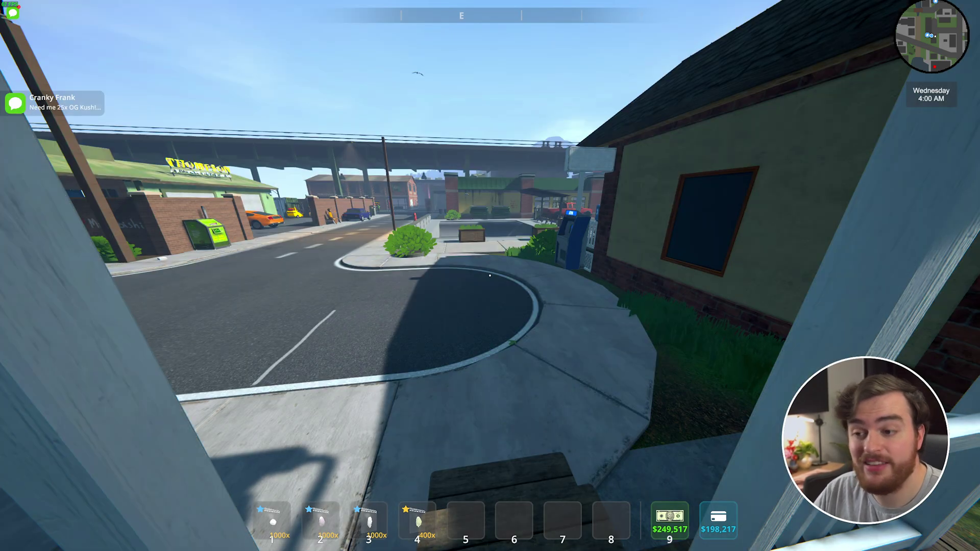
Read the phone's Messages, put the phone away, and walk off the porch onto the street.
{"action": "key", "text": "Tab"}
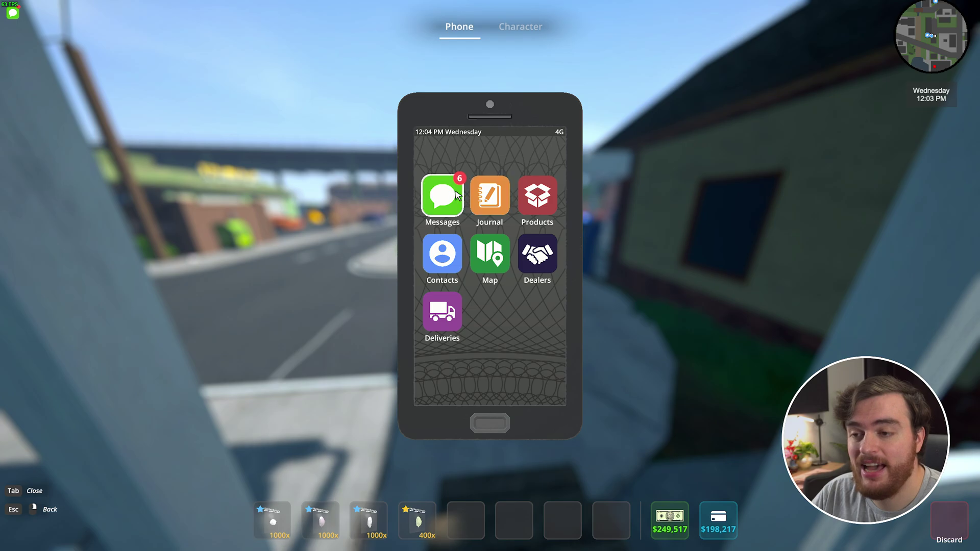
{"action": "left_click", "coordinate": [446, 194]}
{"action": "scroll", "coordinate": [459, 214], "scroll_direction": "down", "scroll_amount": 3}
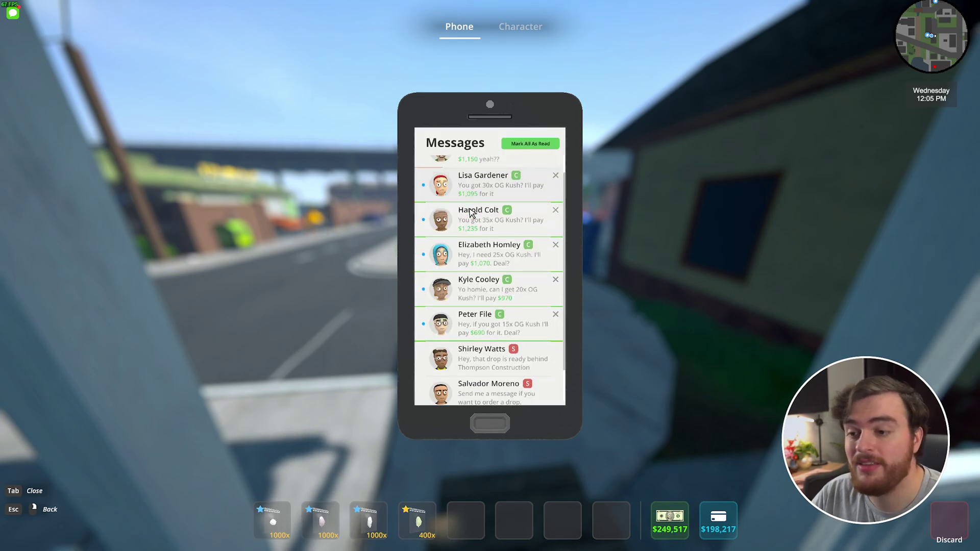
{"action": "scroll", "coordinate": [485, 229], "scroll_direction": "up", "scroll_amount": 3}
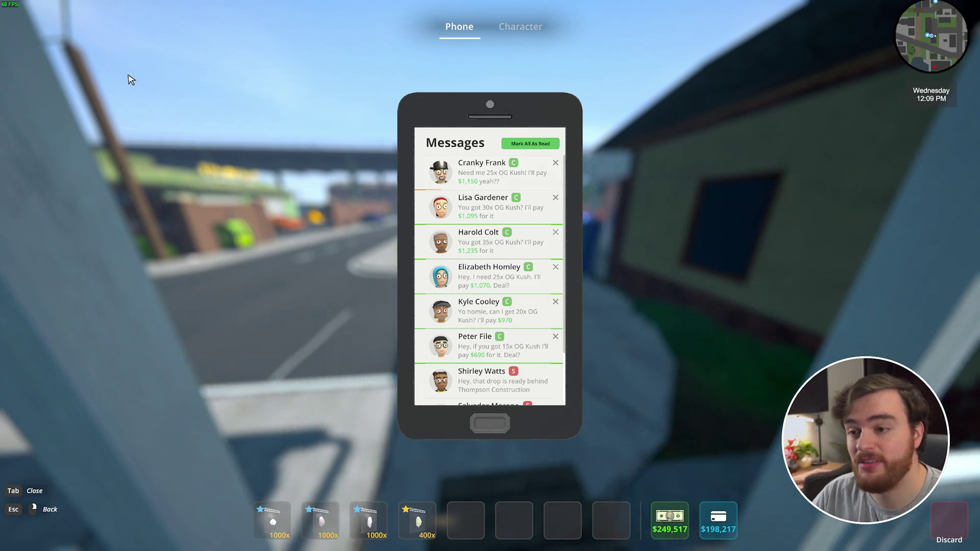
{"action": "key", "text": "Escape"}
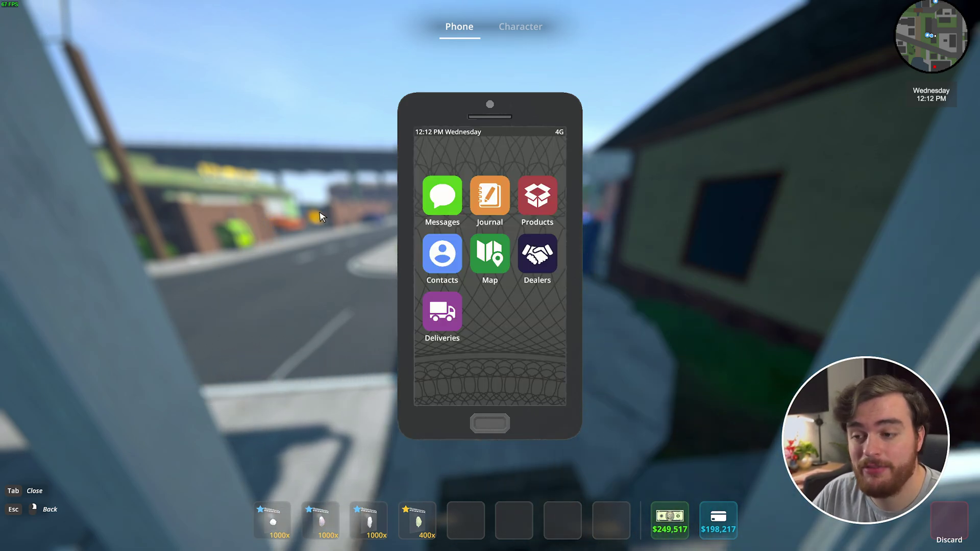
{"action": "key", "text": "Tab"}
{"action": "key", "text": "w"}
{"action": "key", "text": "w"}
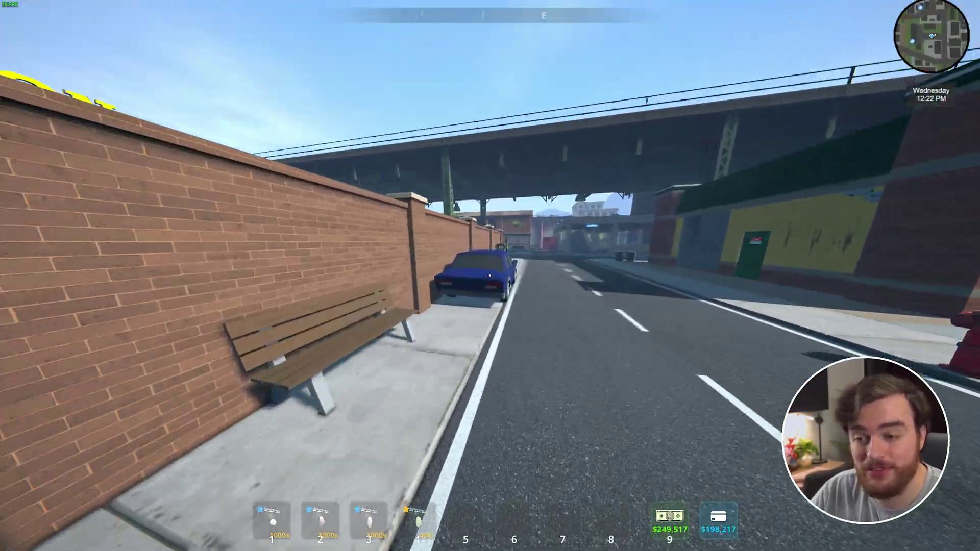
{"action": "key", "text": "w"}
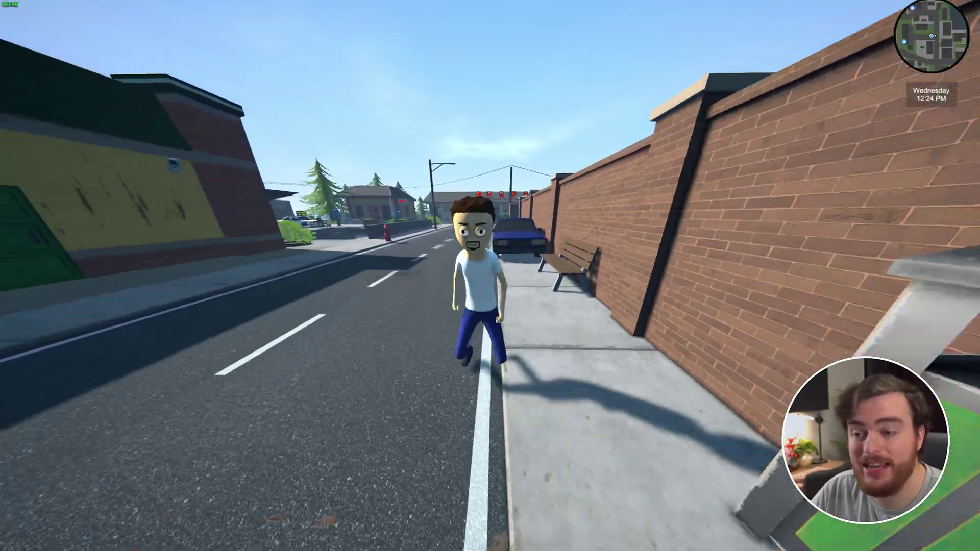
{"action": "key", "text": "w"}
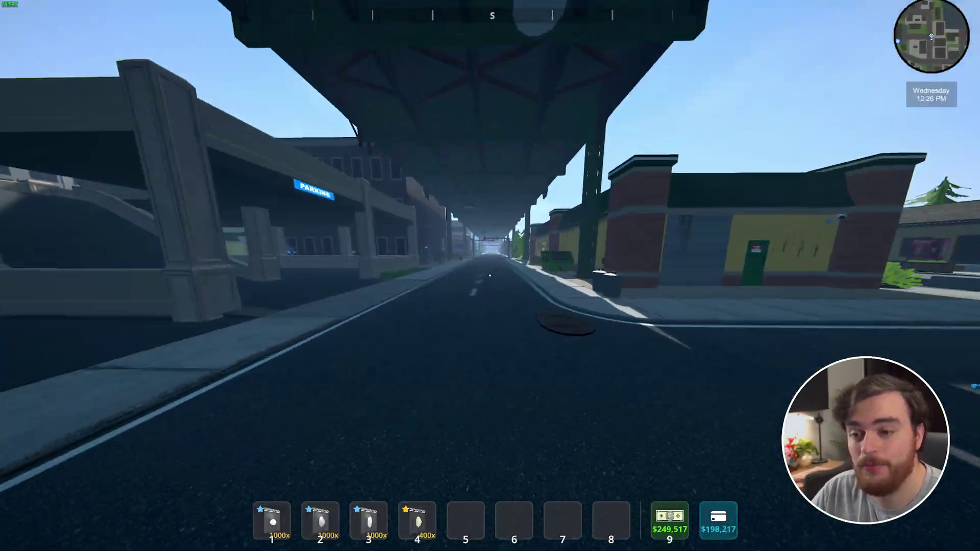
Walk under the elevated track past the ATM and across the intersection, then switch to third-person view.
{"action": "key", "text": "w"}
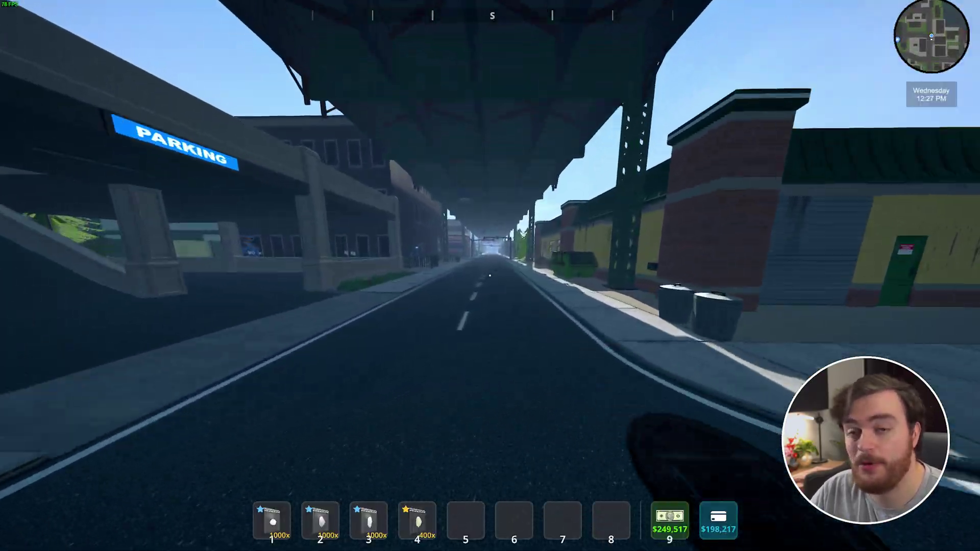
{"action": "key", "text": "w"}
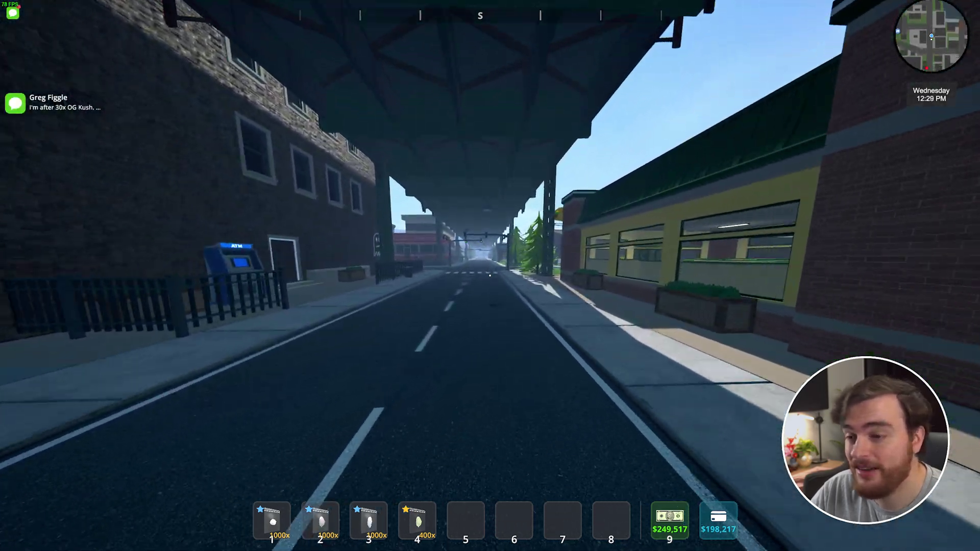
{"action": "key", "text": "w"}
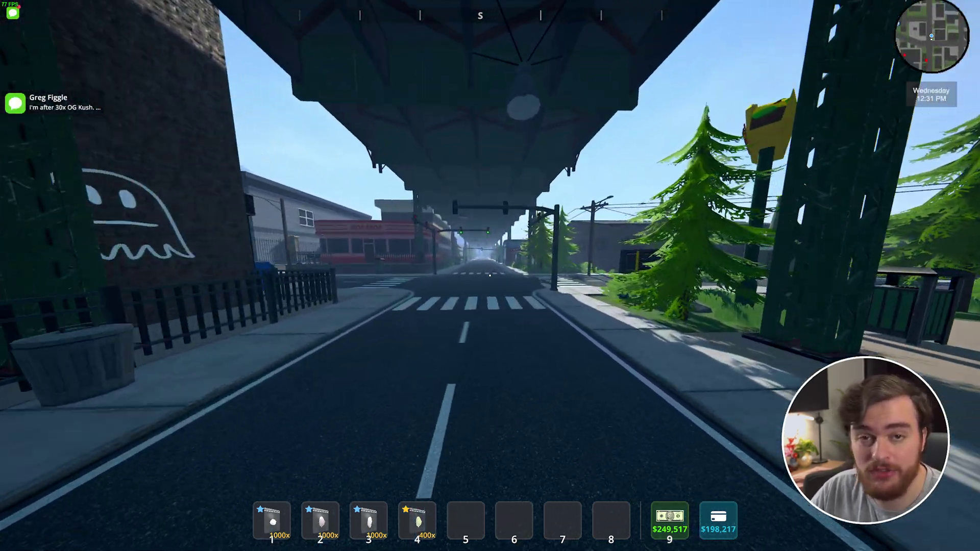
{"action": "key", "text": "w"}
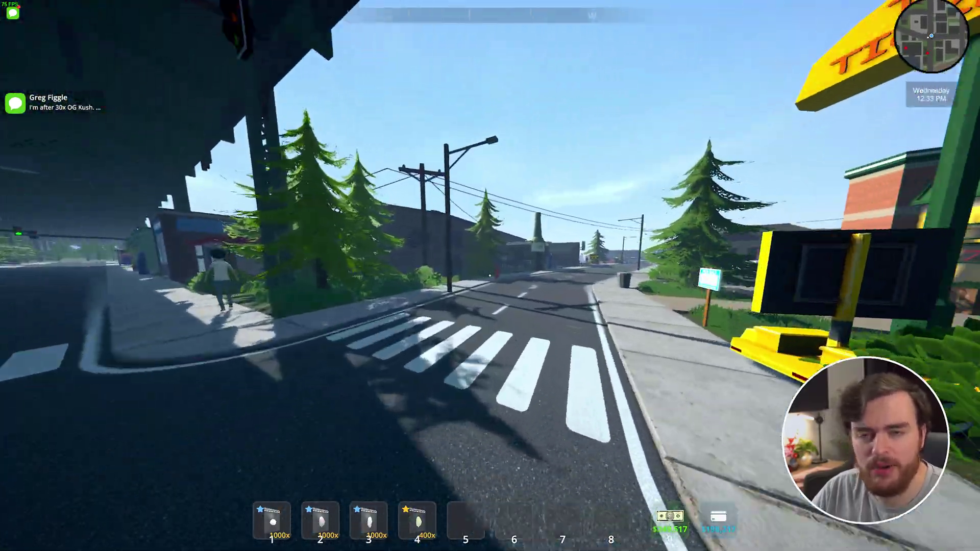
{"action": "key", "text": "w"}
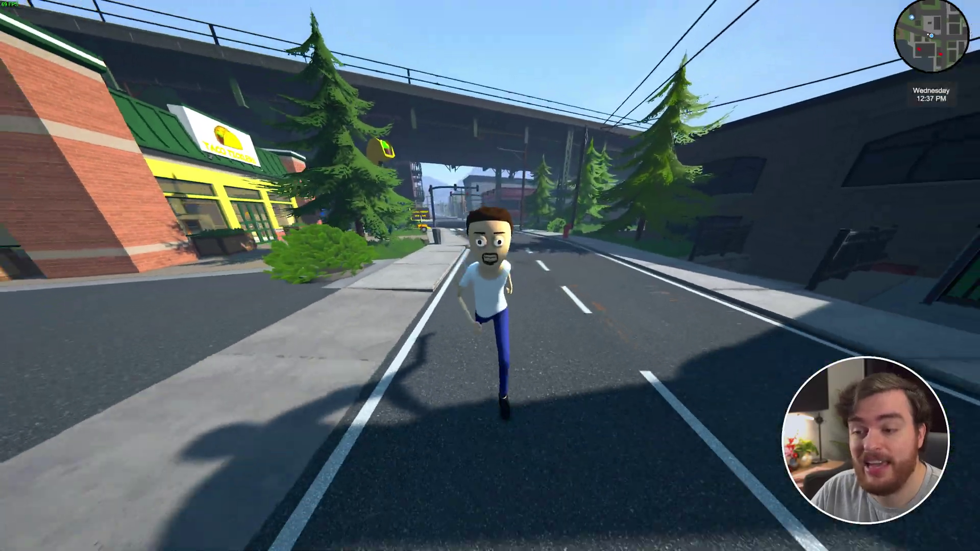
{"action": "key", "text": "w"}
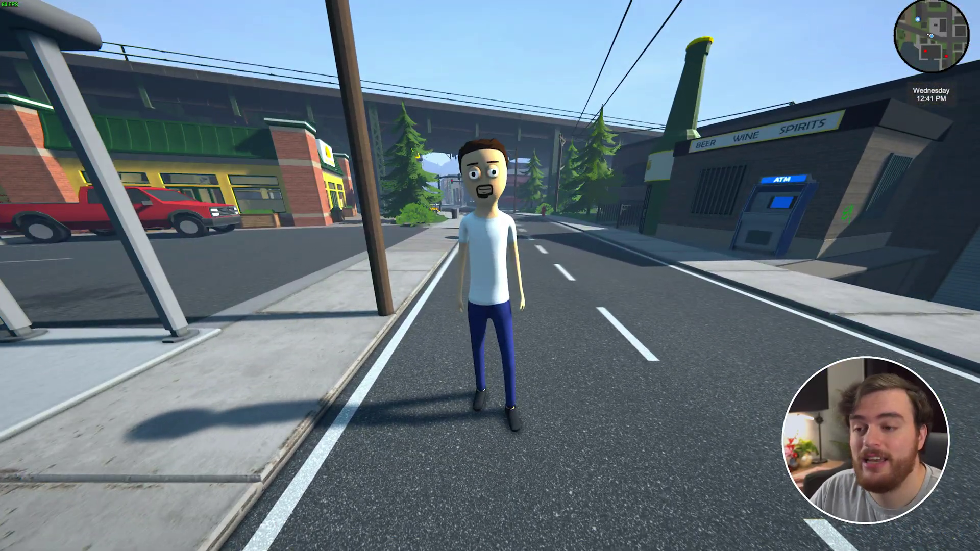
Move the character around in third person outside the liquor store, toggling back to first person and again.
{"action": "key", "text": "w"}
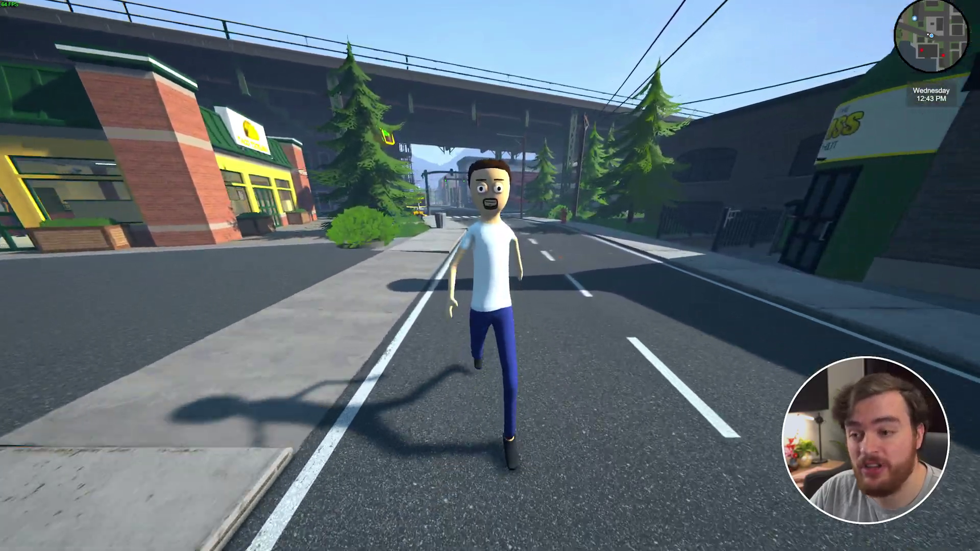
{"action": "key", "text": "s"}
{"action": "key", "text": "s"}
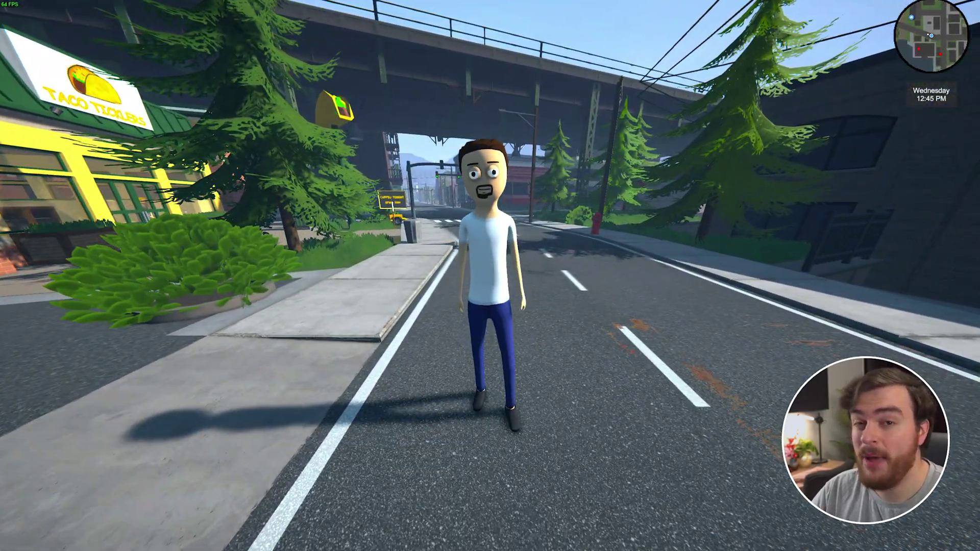
{"action": "key", "text": "s"}
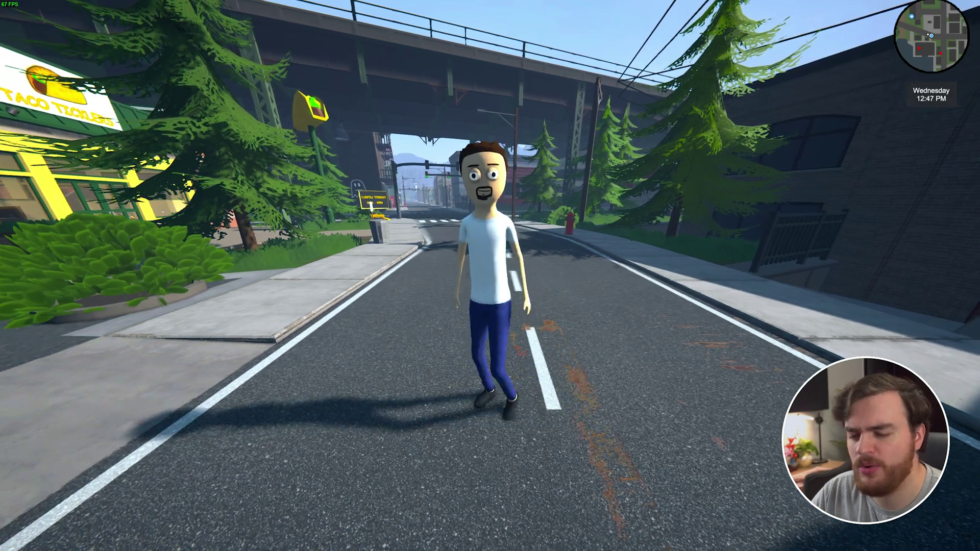
{"action": "key", "text": "s"}
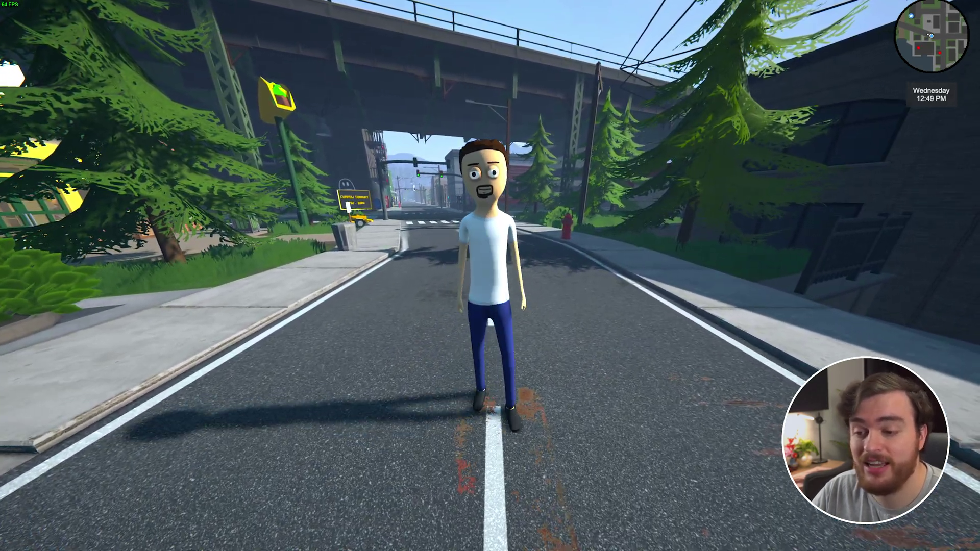
{"action": "key", "text": "s"}
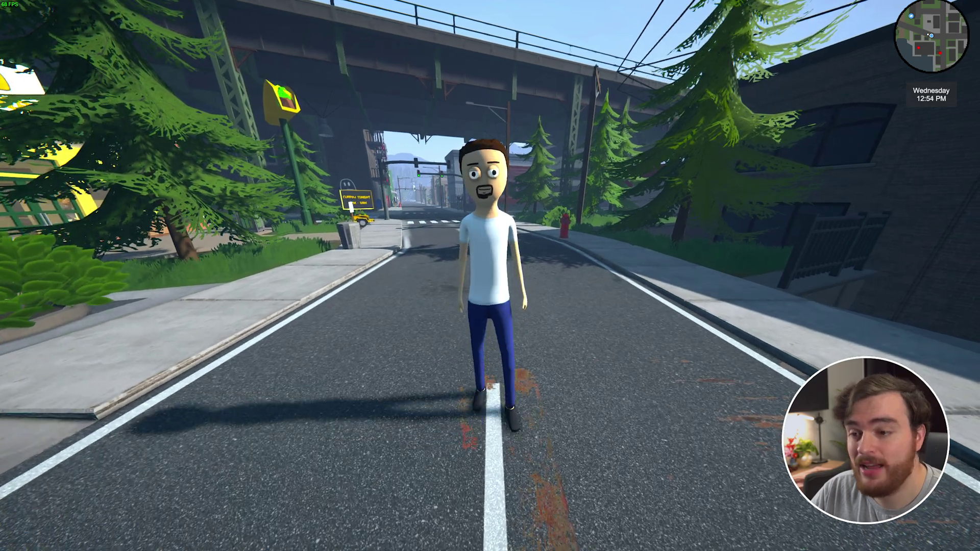
{"action": "key", "text": "s"}
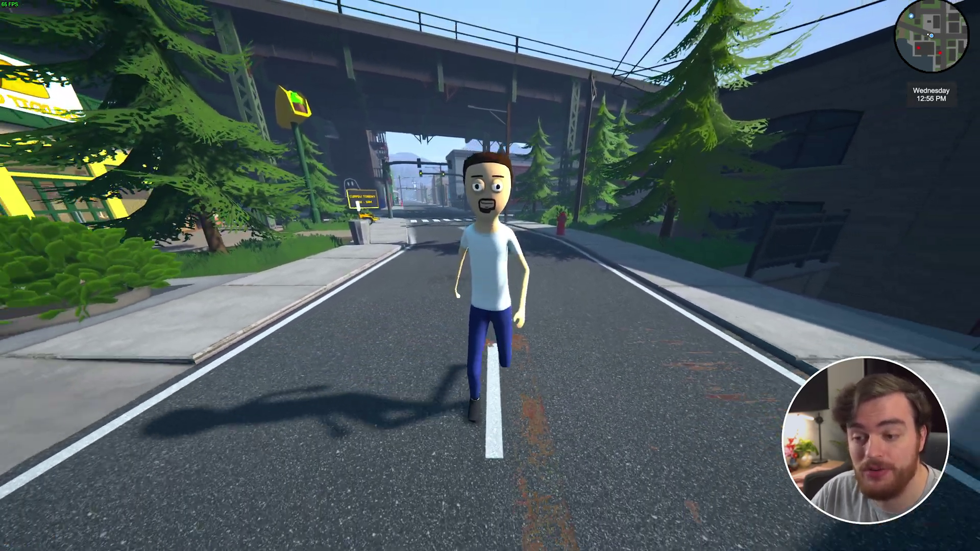
{"action": "key", "text": "s"}
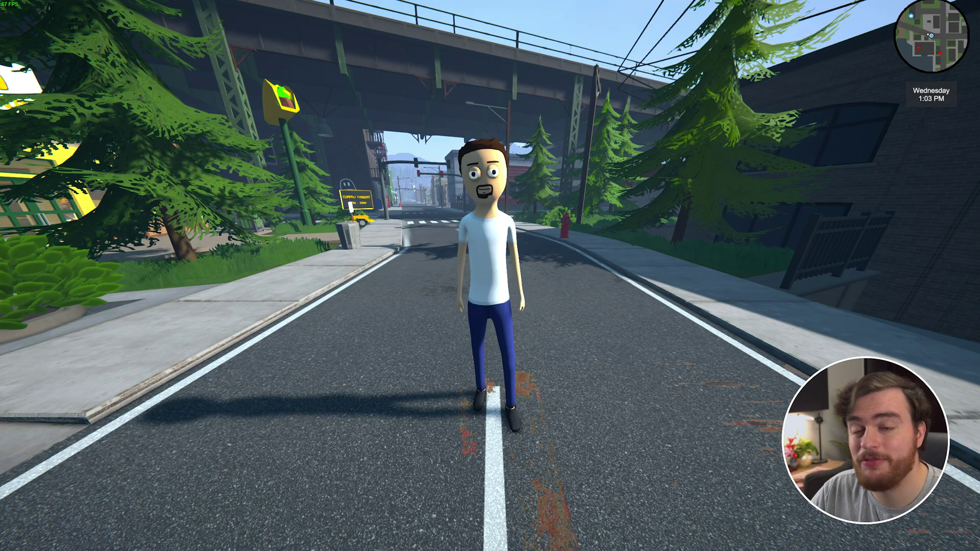
{"action": "key", "text": "Escape"}
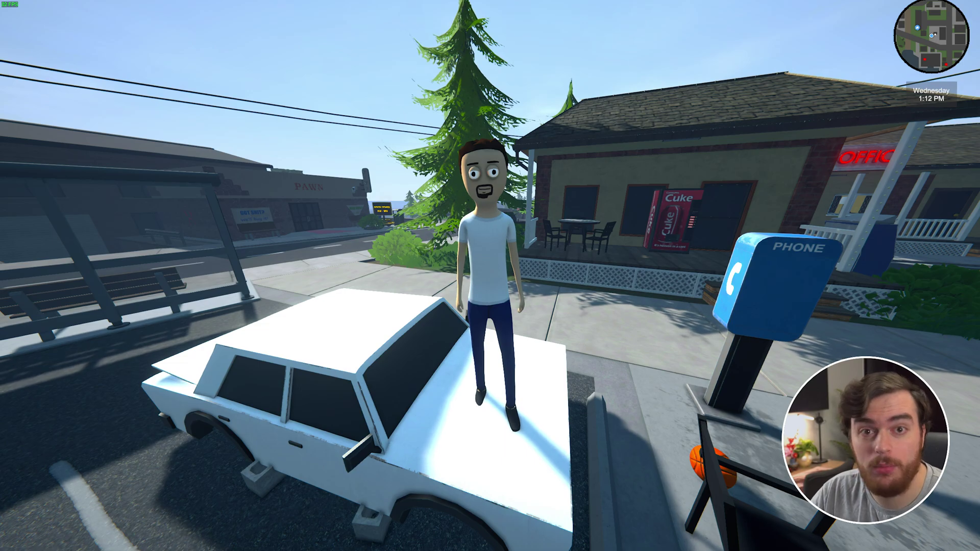
{"action": "key", "text": "Escape"}
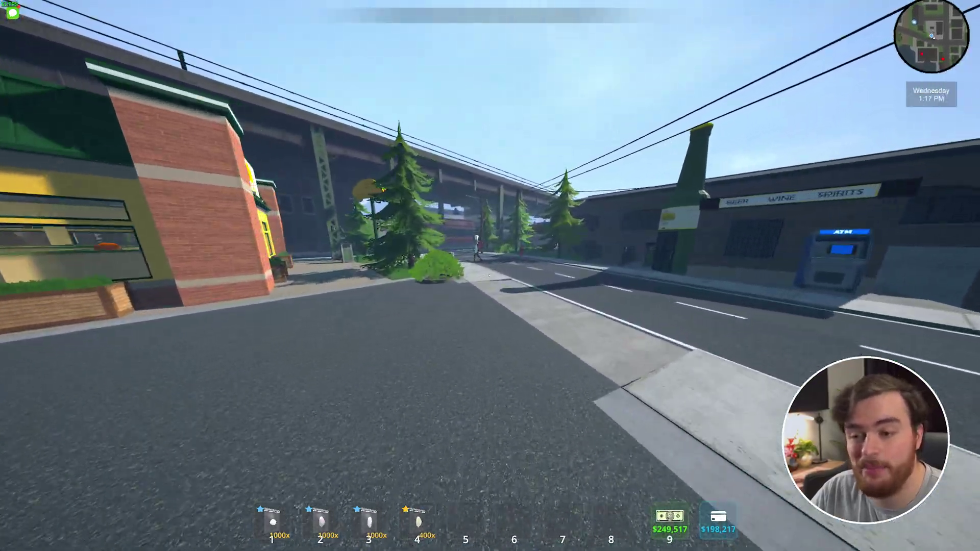
{"action": "key", "text": "w"}
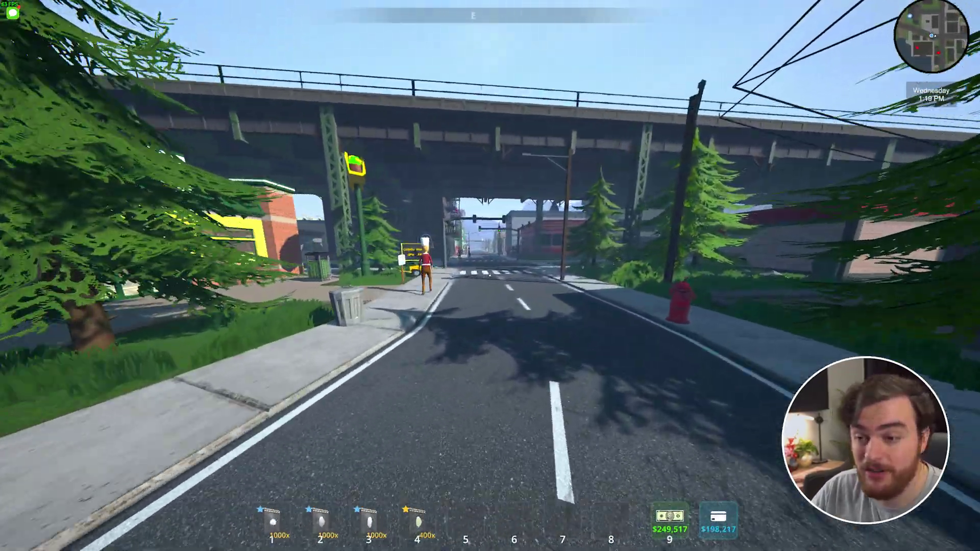
{"action": "key", "text": "s"}
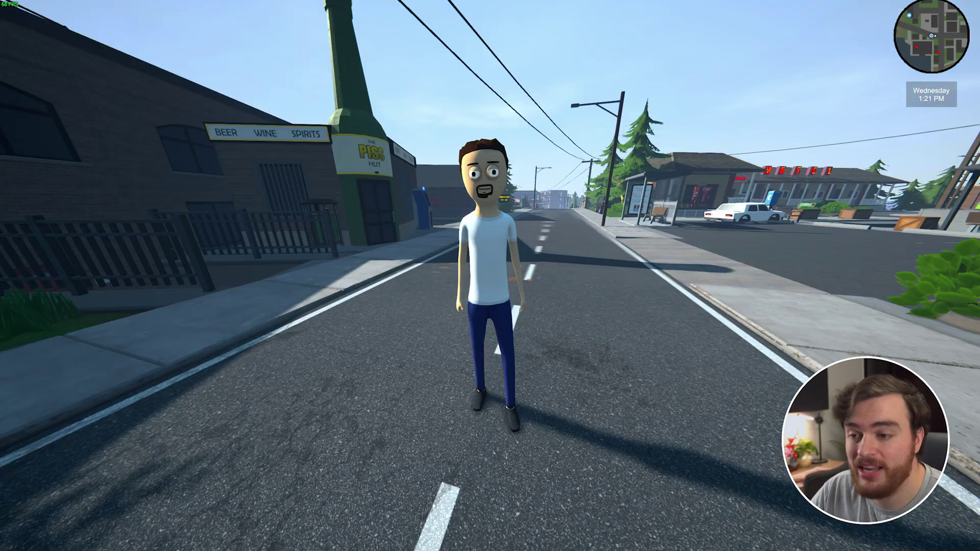